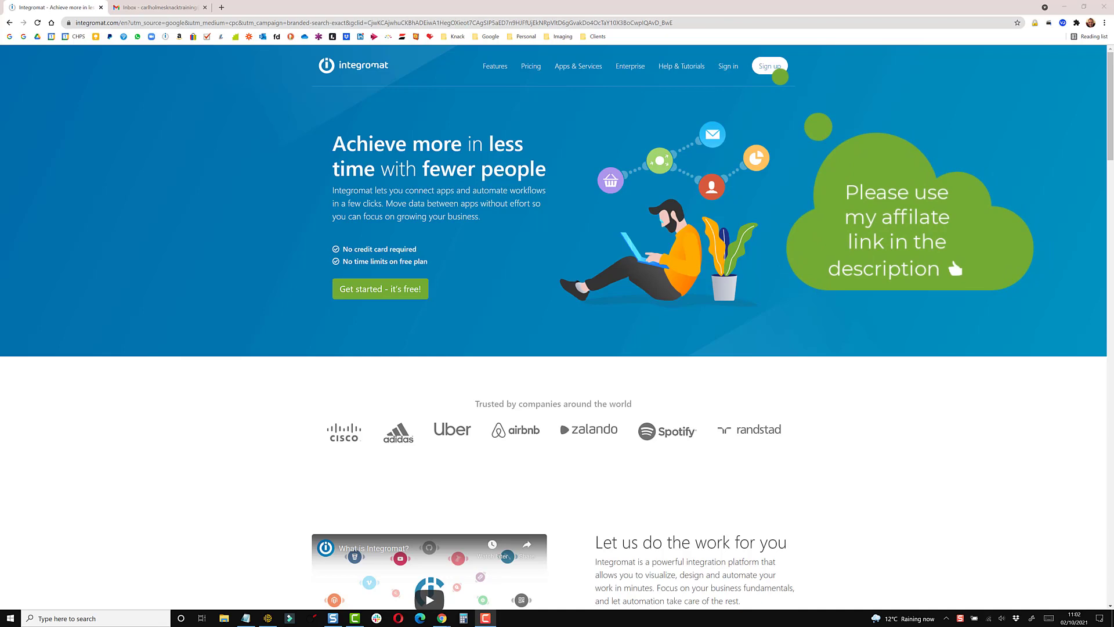
# - Register a free Integromat account with name, e-mail and password, and verify the e-mail from Gmail
pyautogui.click(765, 68)
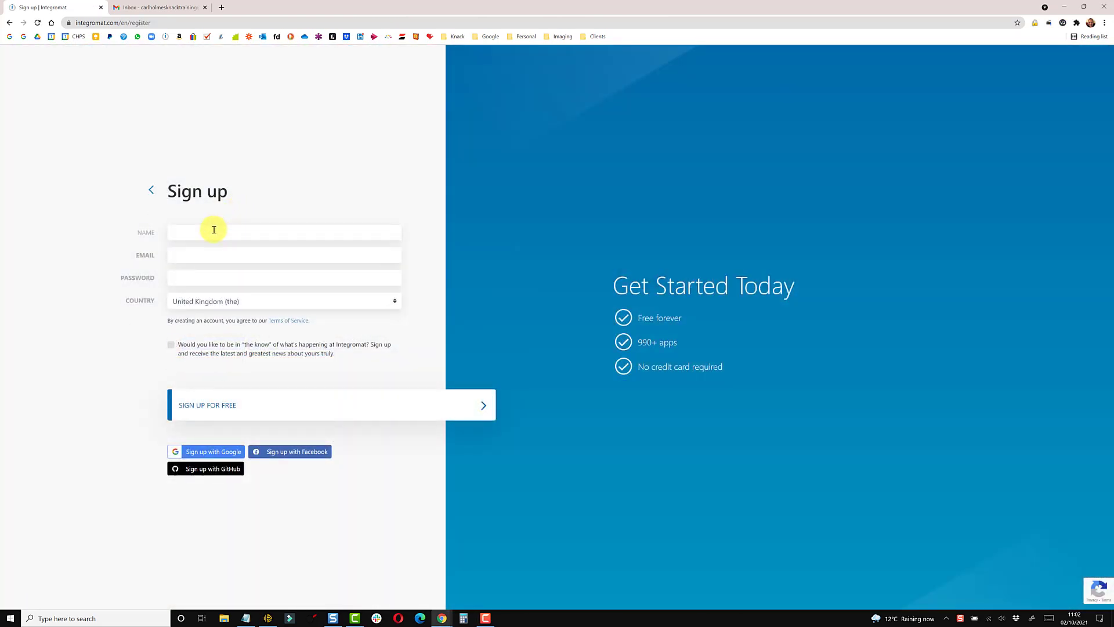
pyautogui.click(213, 232)
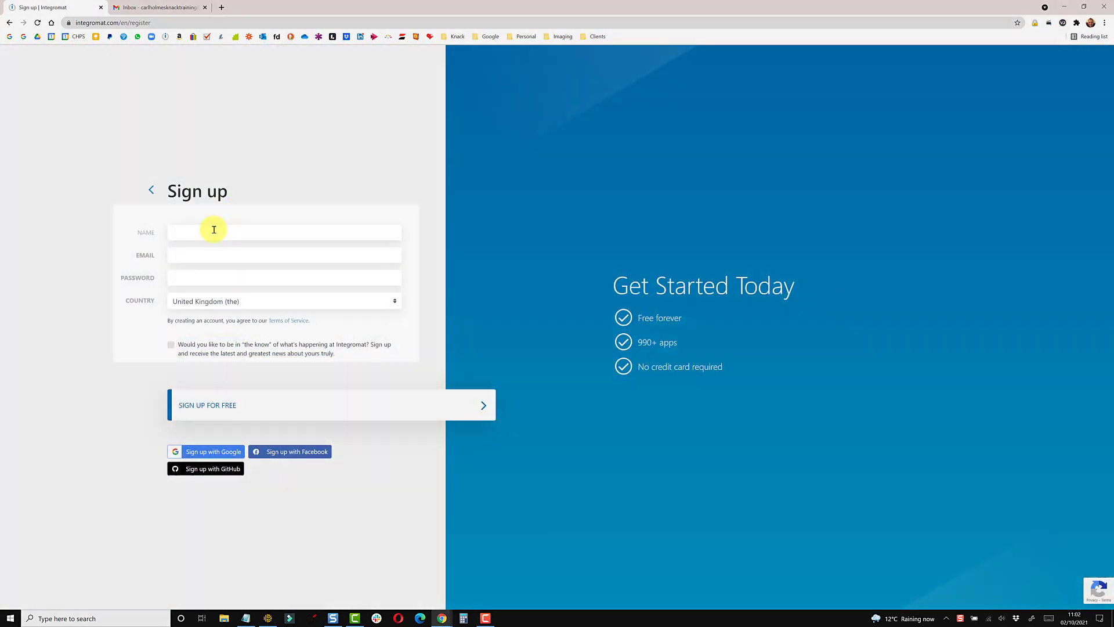
pyautogui.click(232, 250)
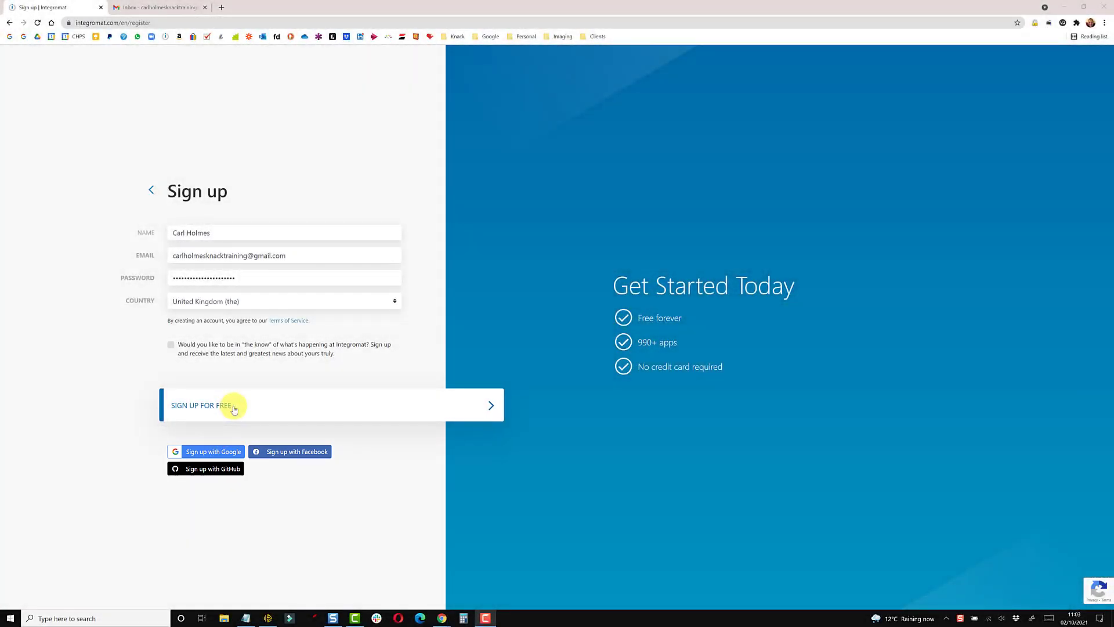
pyautogui.click(234, 409)
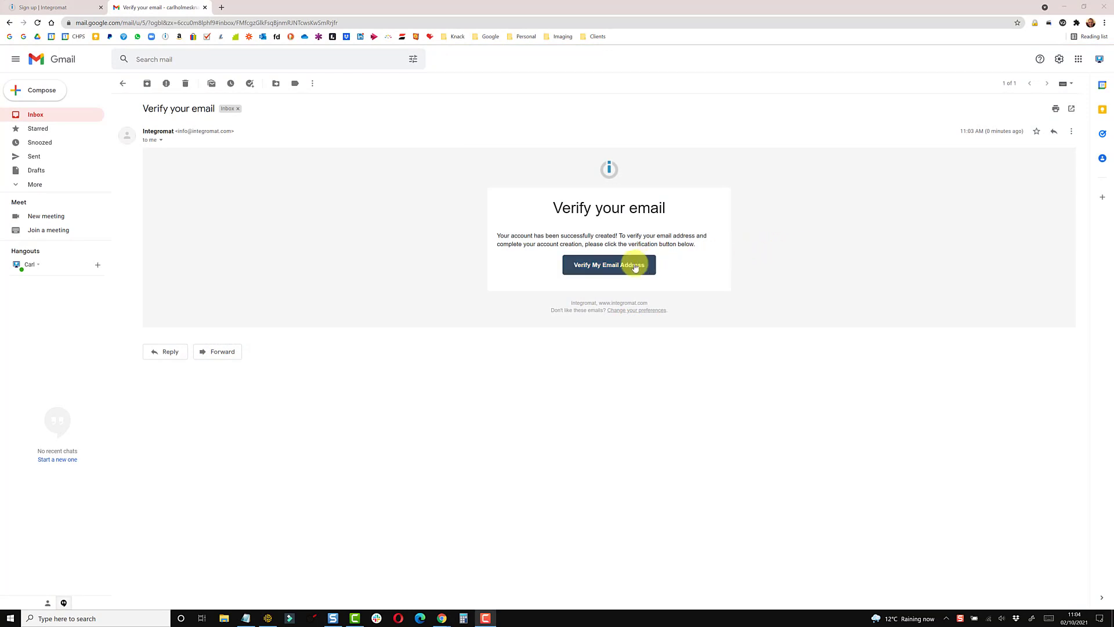
pyautogui.click(615, 270)
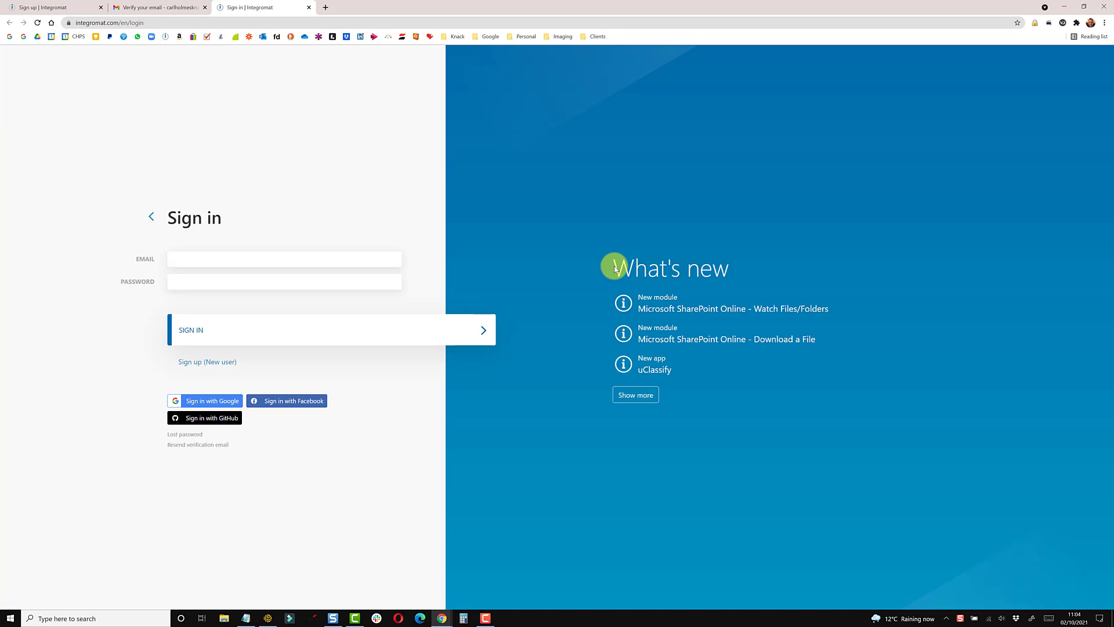
# - Sign in and choose Automation Agency/Freelancer as business type and Freelancer/Consultant as role
pyautogui.click(922, 202)
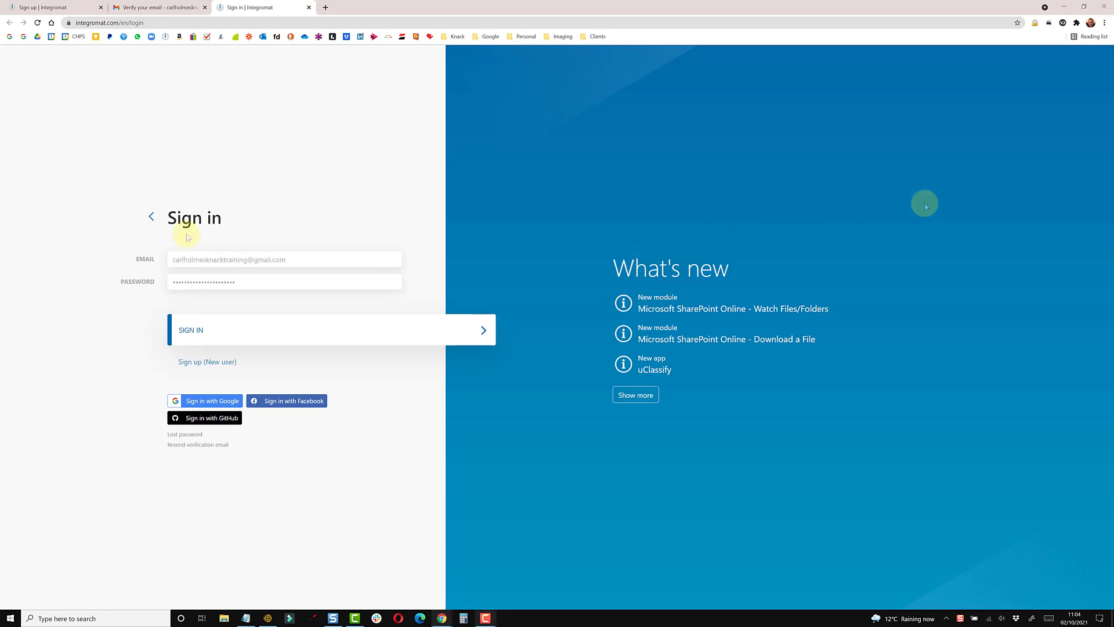
pyautogui.click(208, 332)
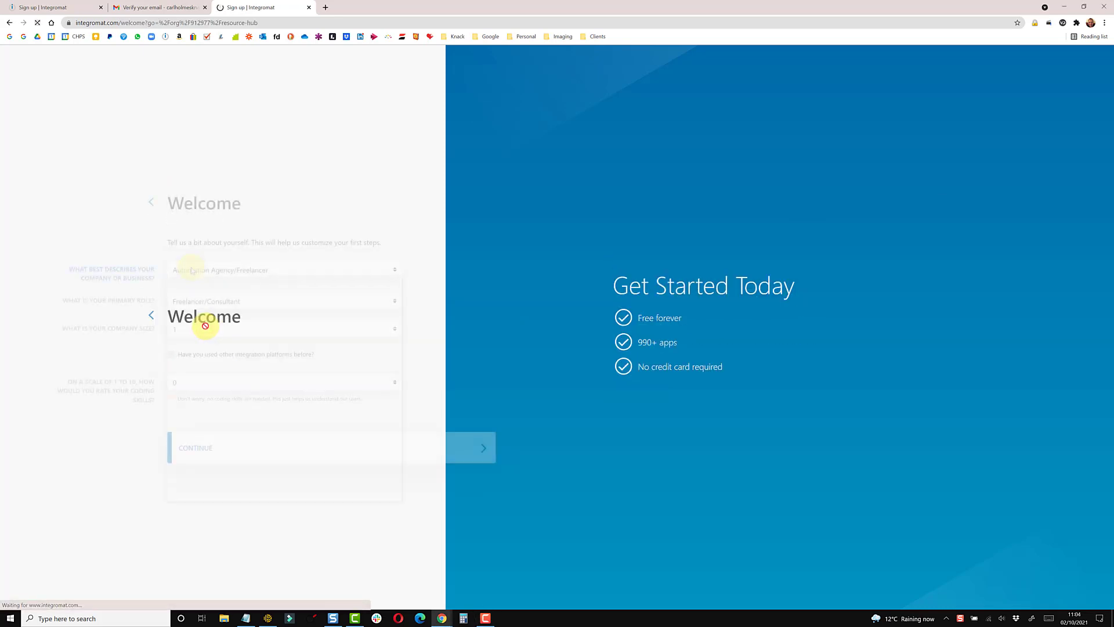
pyautogui.click(191, 270)
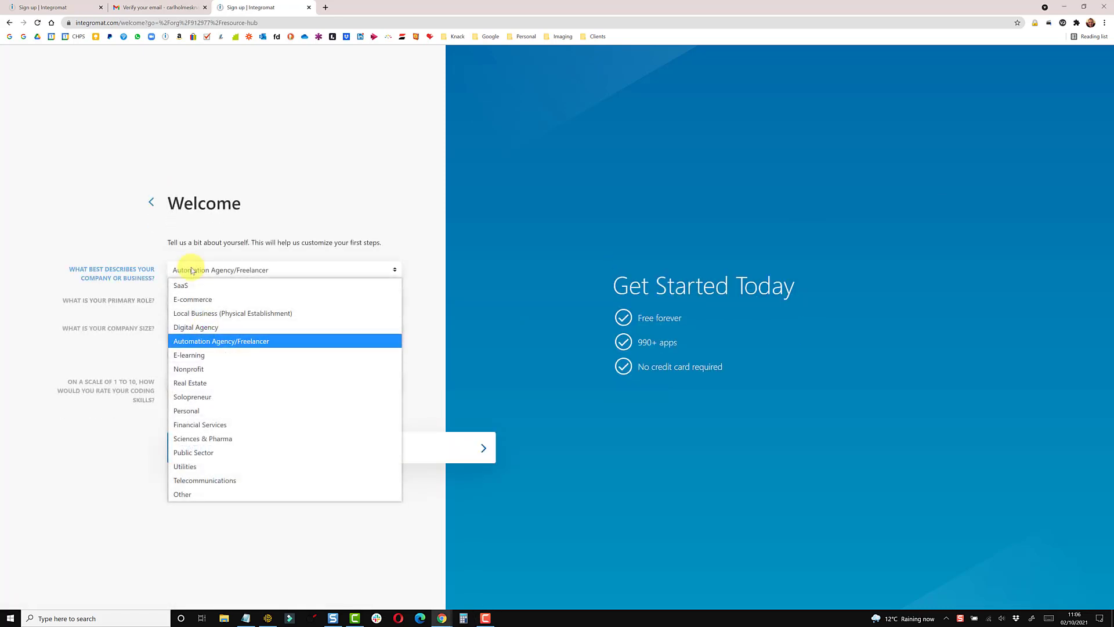
pyautogui.click(191, 270)
pyautogui.click(212, 301)
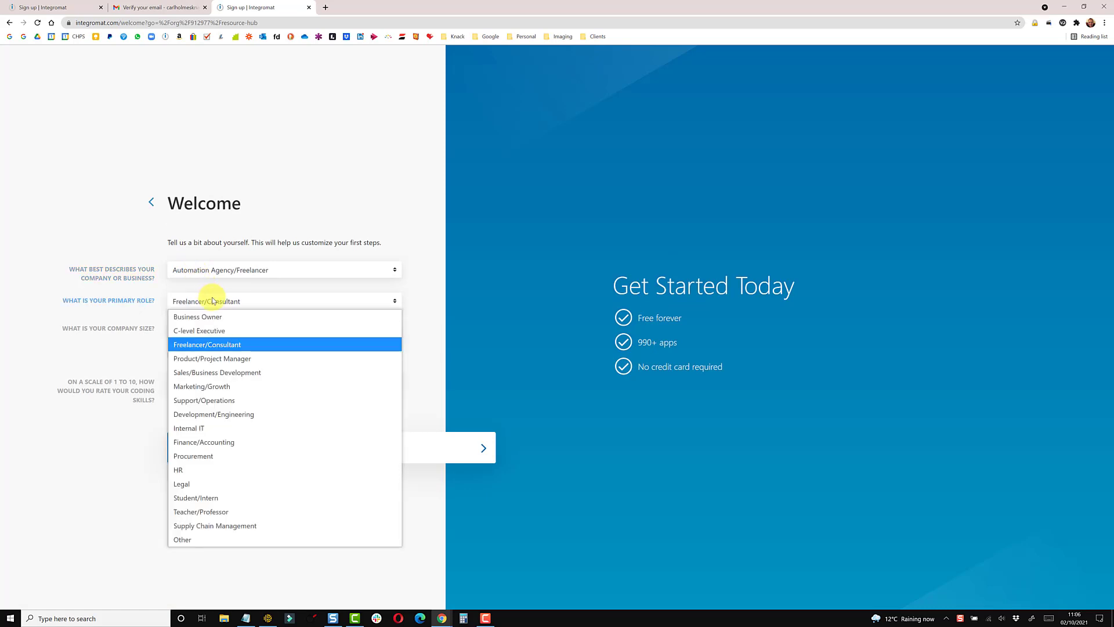
pyautogui.click(213, 300)
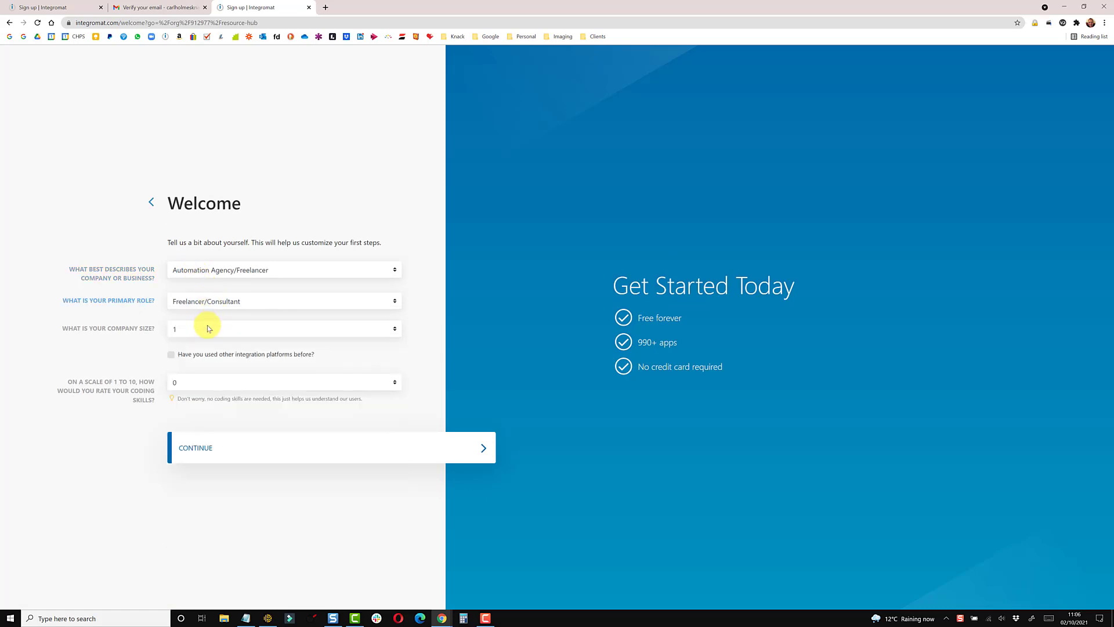
# - Set company size 1 and coding skills 0, then submit the welcome questionnaire
pyautogui.click(208, 328)
pyautogui.click(208, 328)
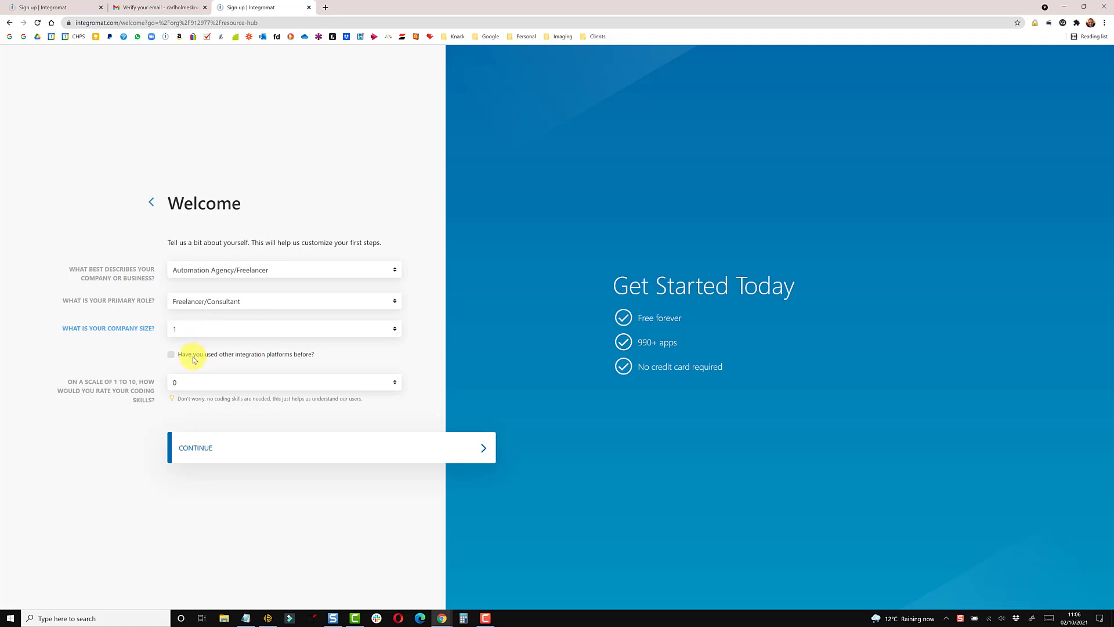
pyautogui.click(197, 385)
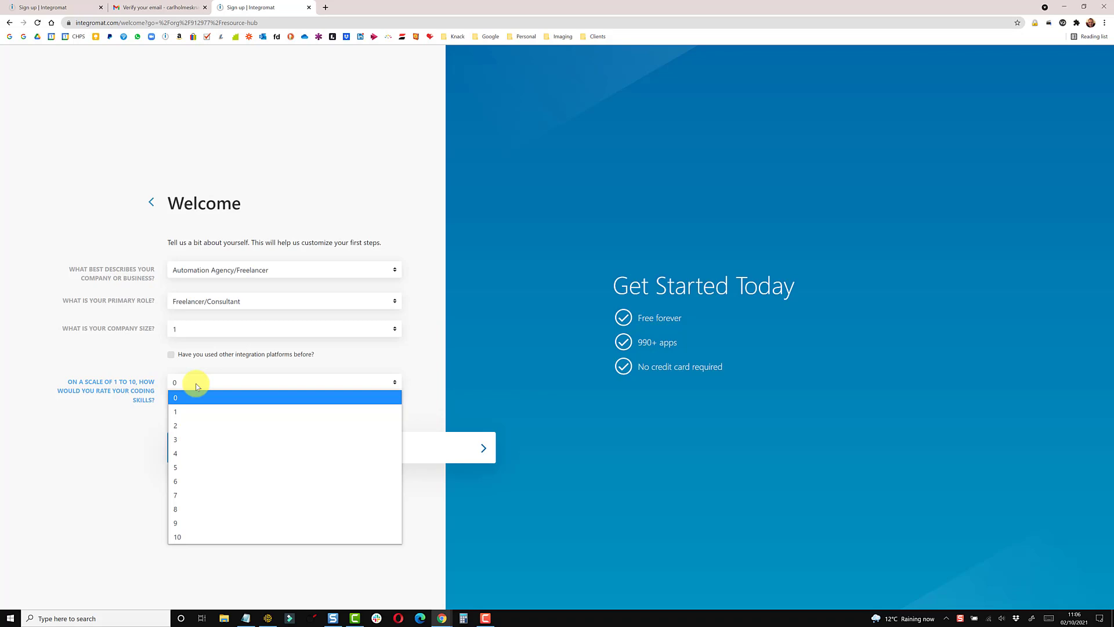
pyautogui.click(197, 385)
pyautogui.click(197, 447)
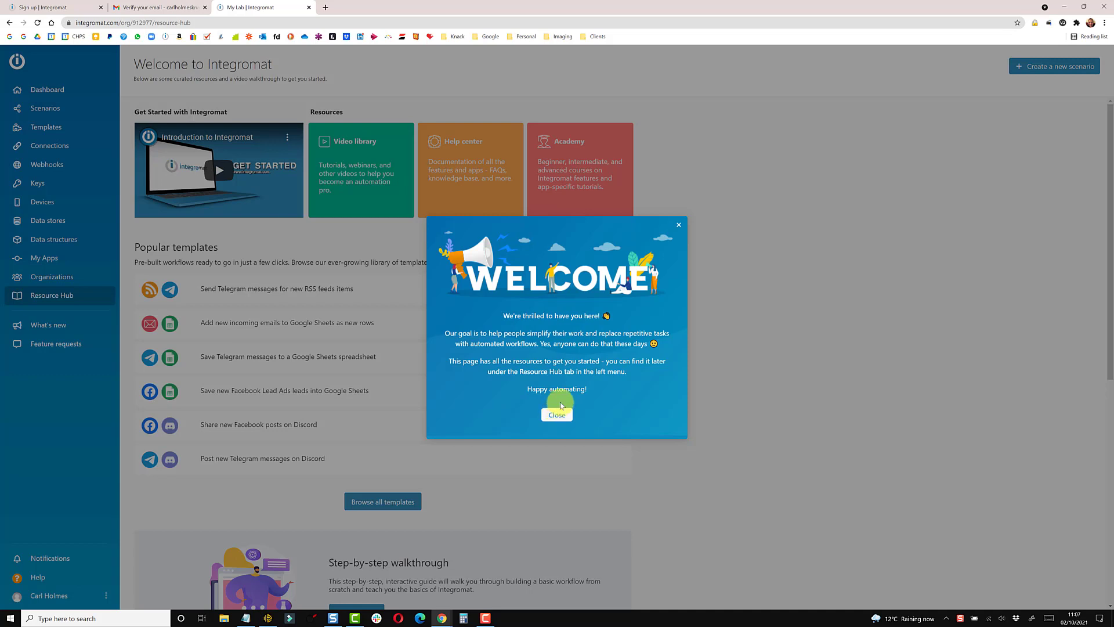
# - Close the Welcome modal and view the My Lab dashboard's FREE plan usage of 1,000 operations
pyautogui.click(680, 227)
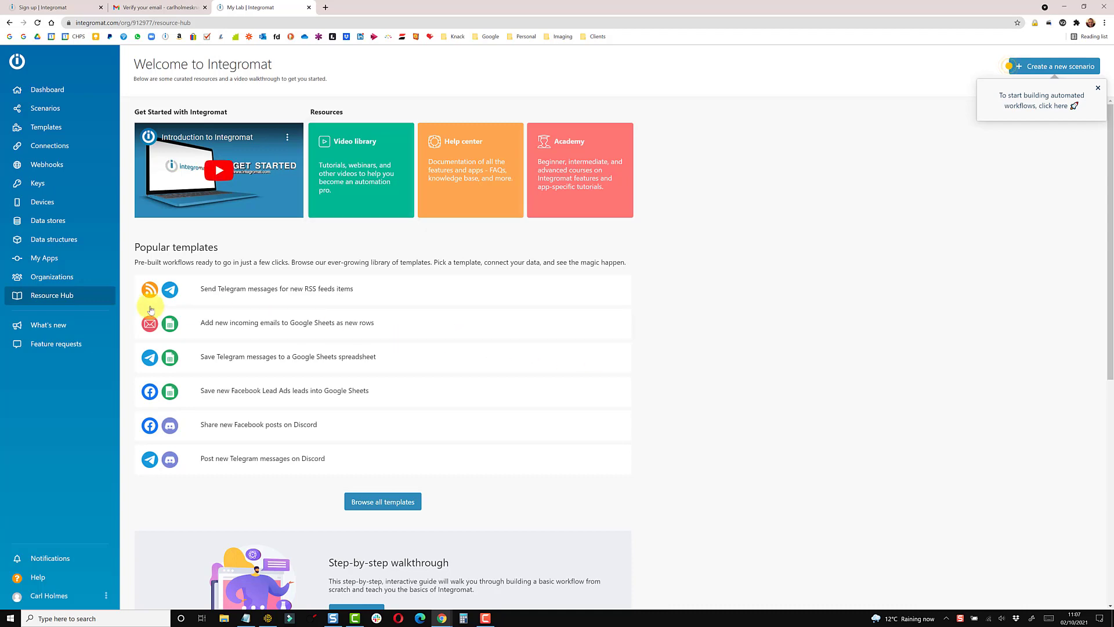
pyautogui.click(42, 298)
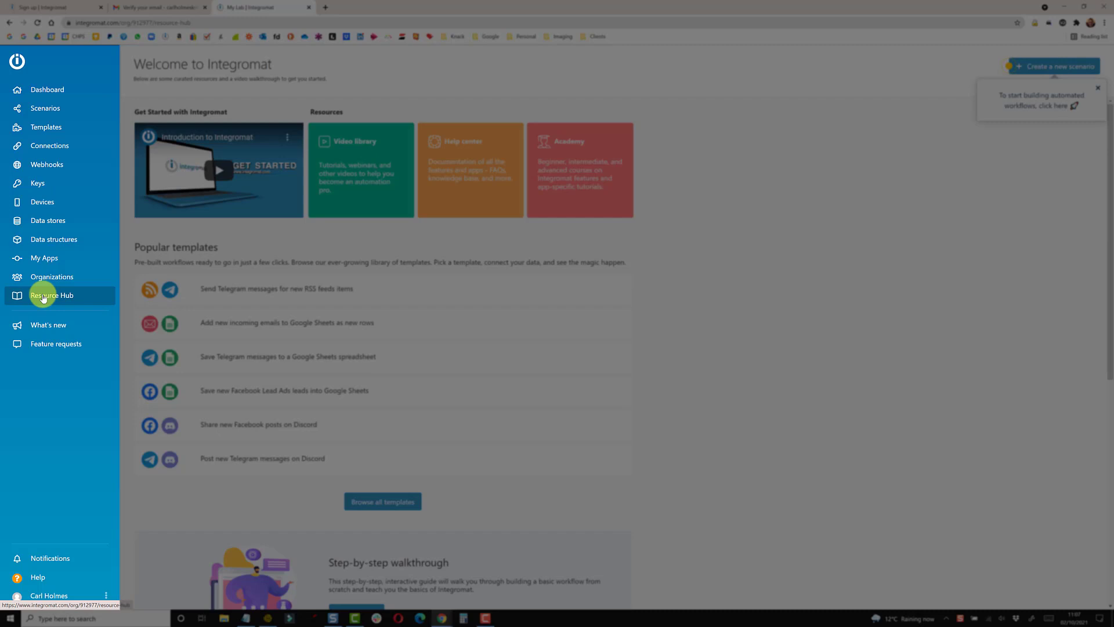
pyautogui.click(52, 95)
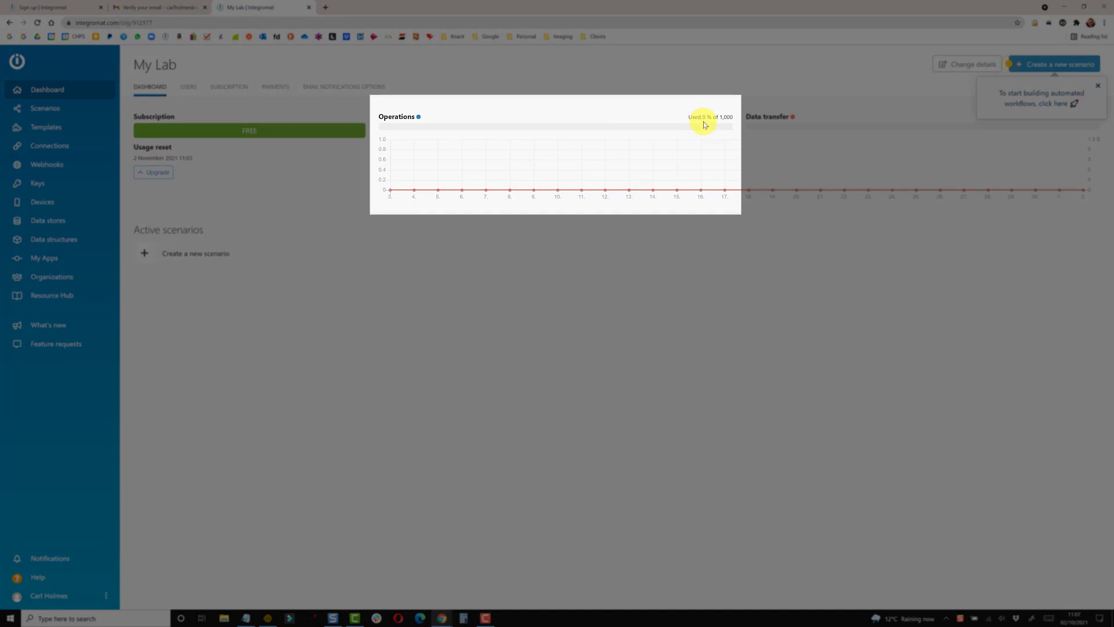
# - Dismiss the scenario-building tip and read the data transfer explanation
pyautogui.click(1099, 87)
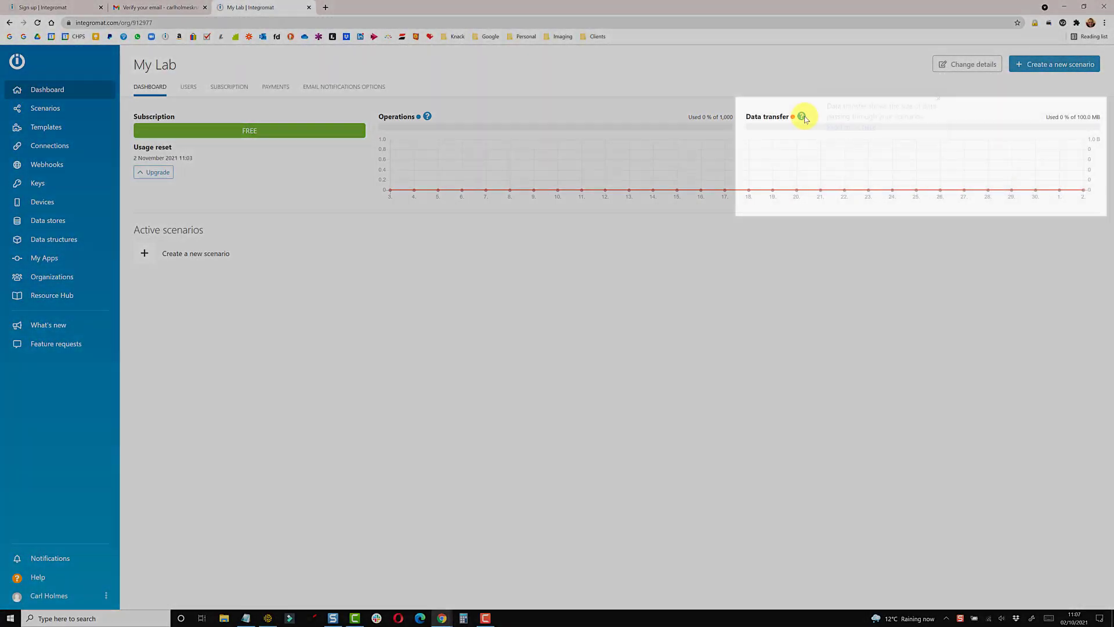
pyautogui.click(801, 117)
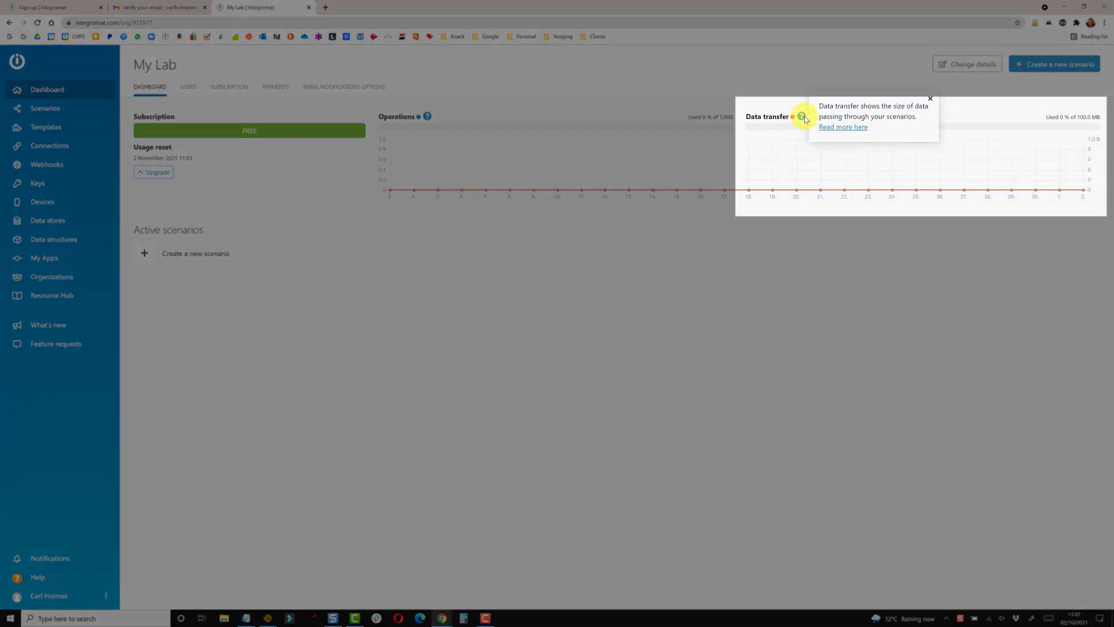
pyautogui.click(929, 99)
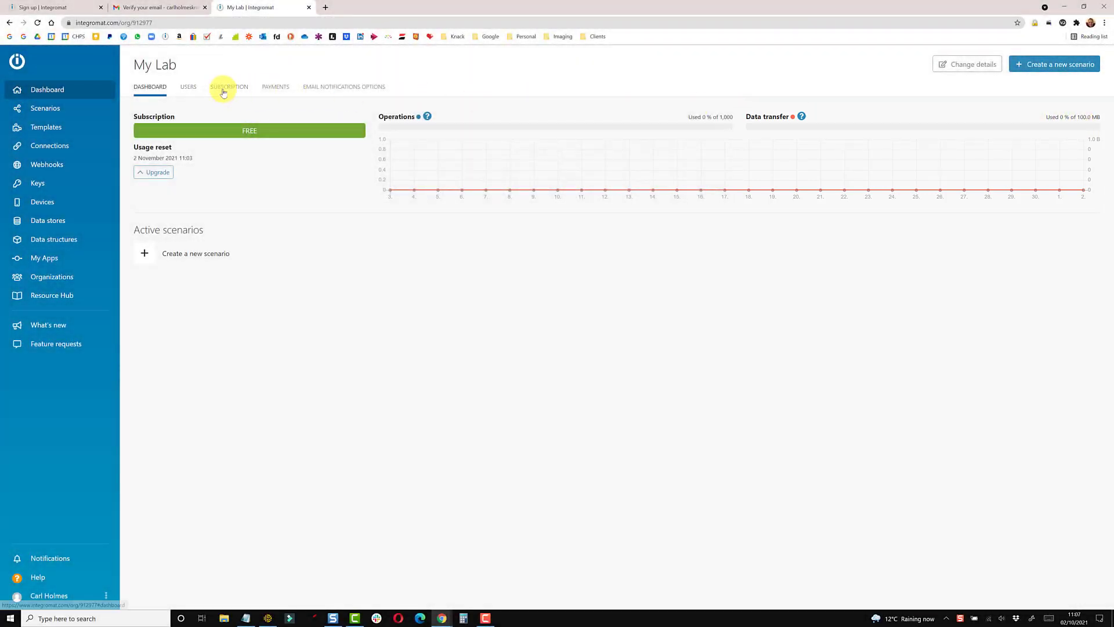
# - Review the organisation's users, subscription plans and empty payment history, then go to All scenarios
pyautogui.click(192, 92)
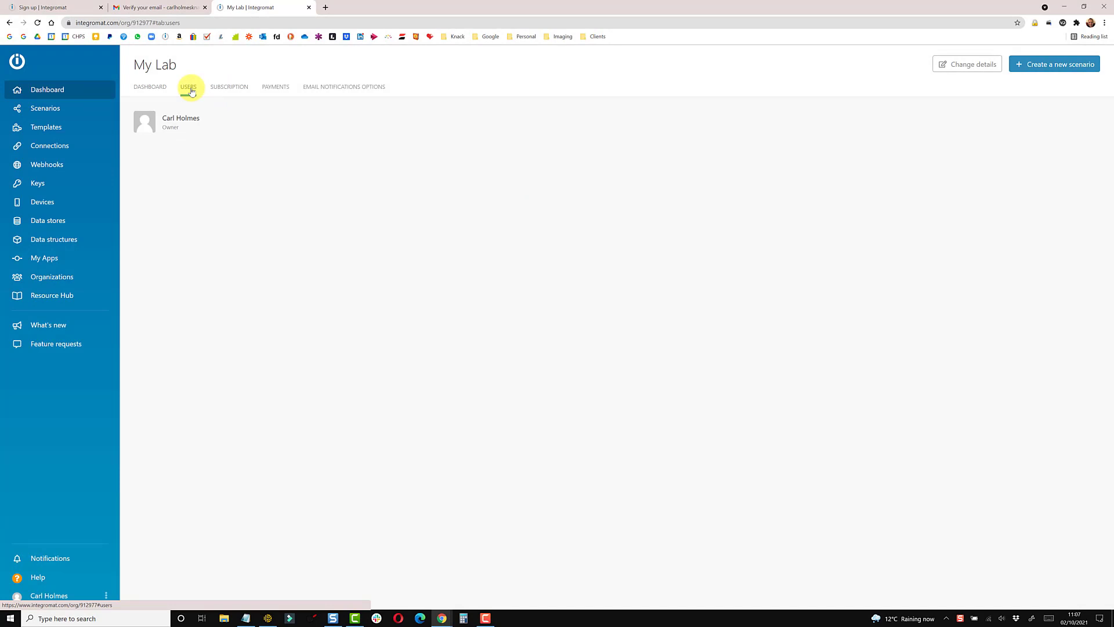
pyautogui.click(215, 91)
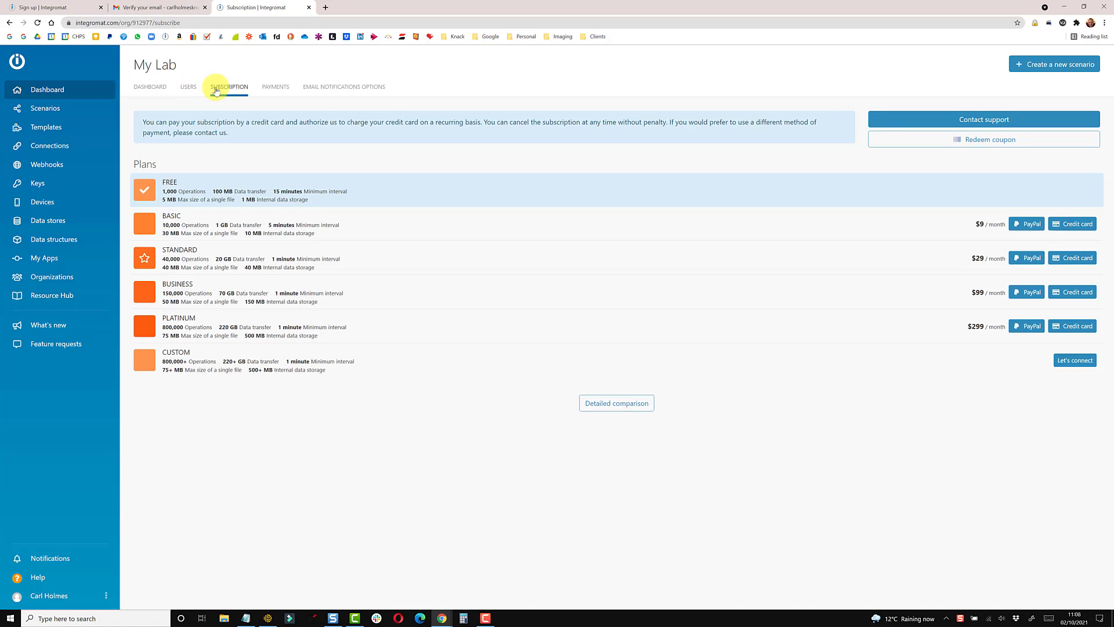
pyautogui.click(276, 88)
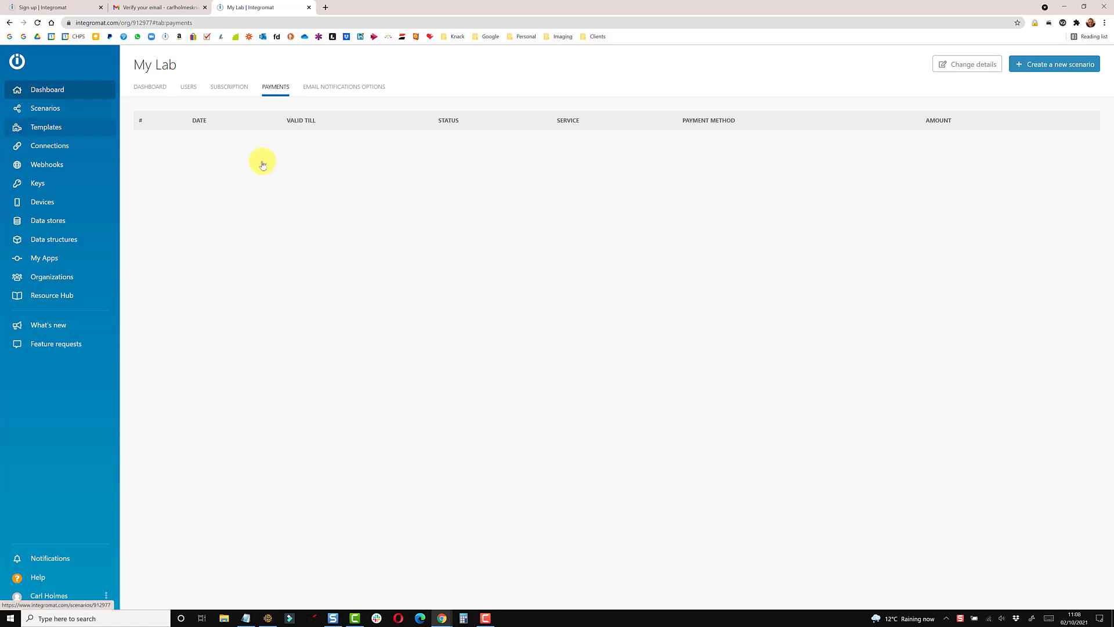
pyautogui.click(45, 110)
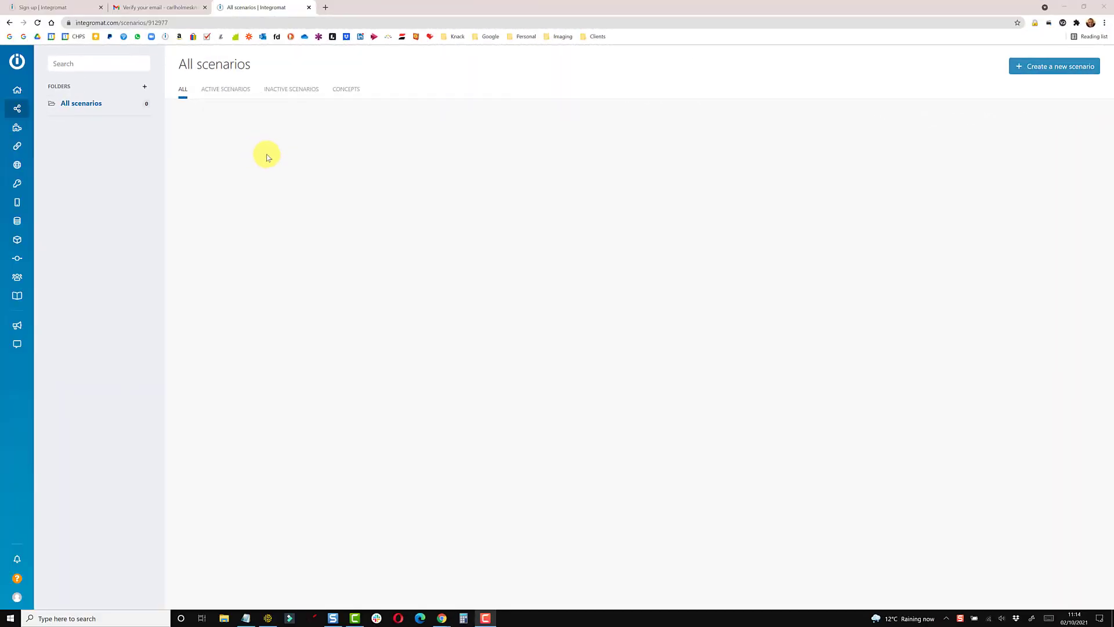
# - Start a new scenario and search 'knack' to list Knack modules for the first module
pyautogui.click(1056, 69)
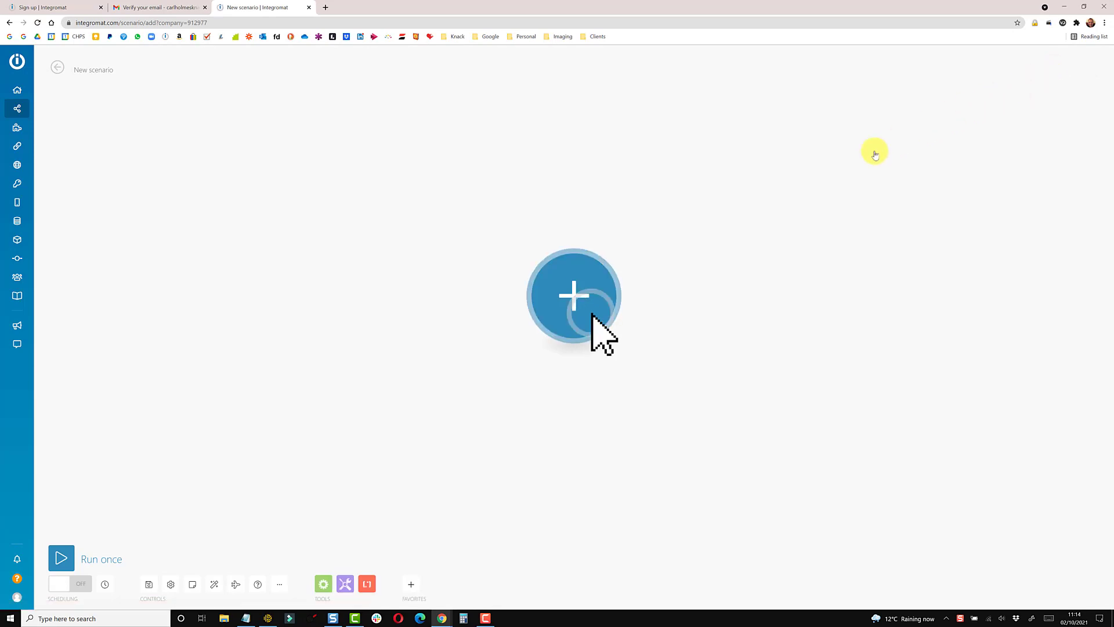
pyautogui.click(577, 292)
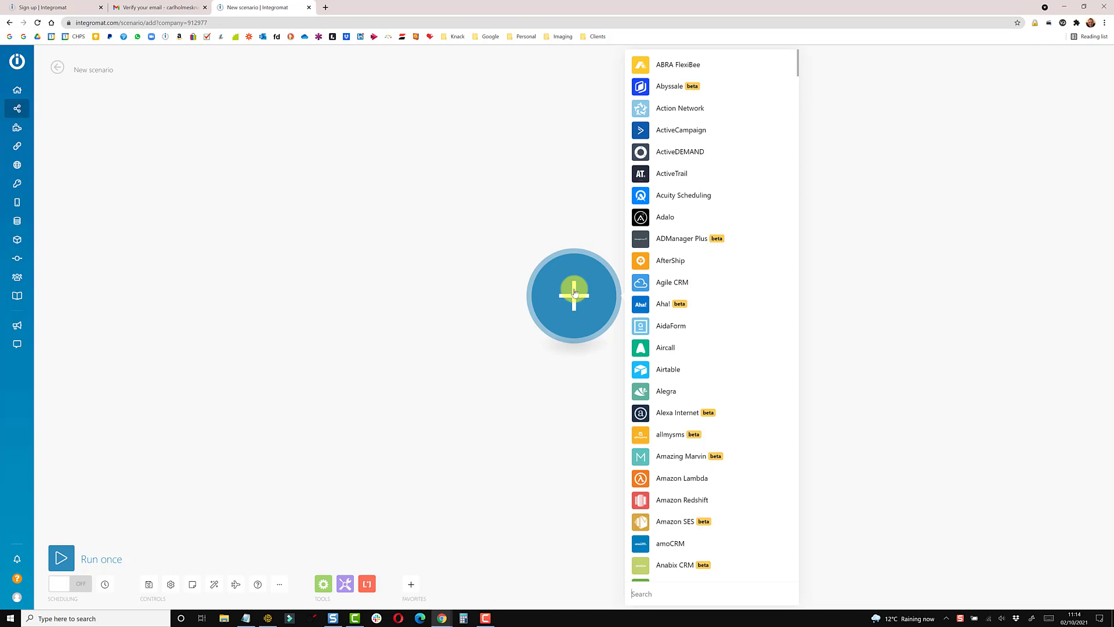
pyautogui.write('k')
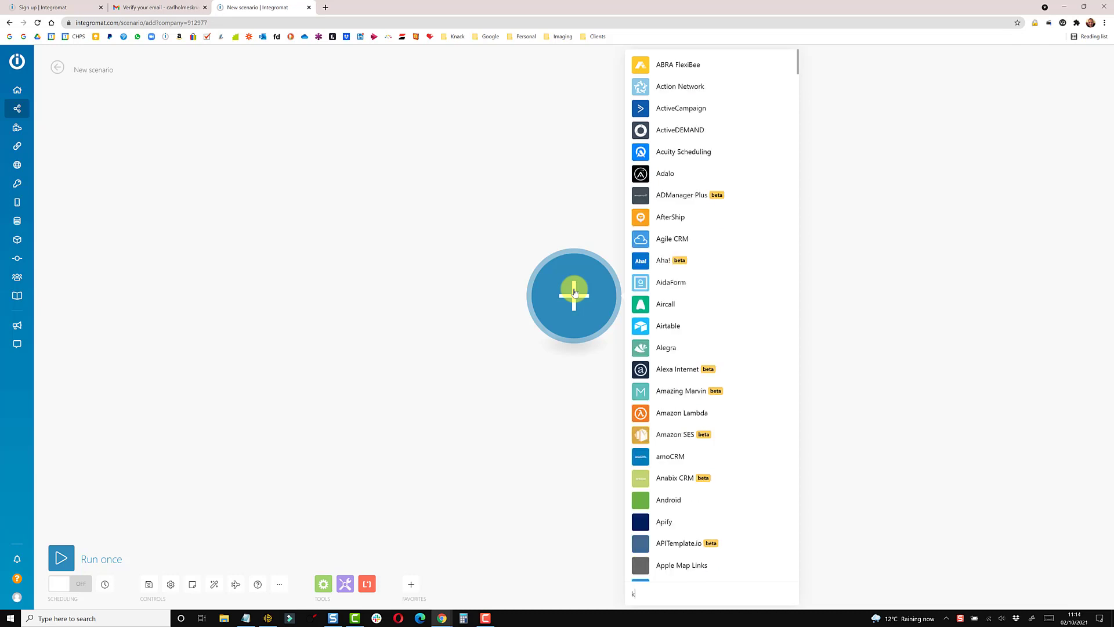
pyautogui.write('nack')
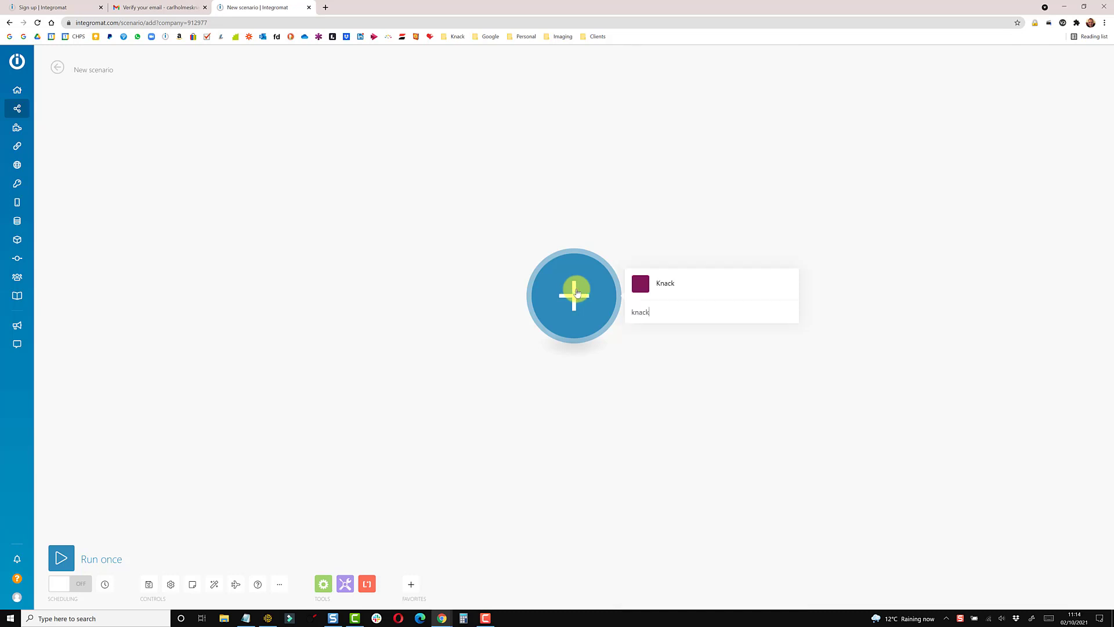
pyautogui.click(659, 295)
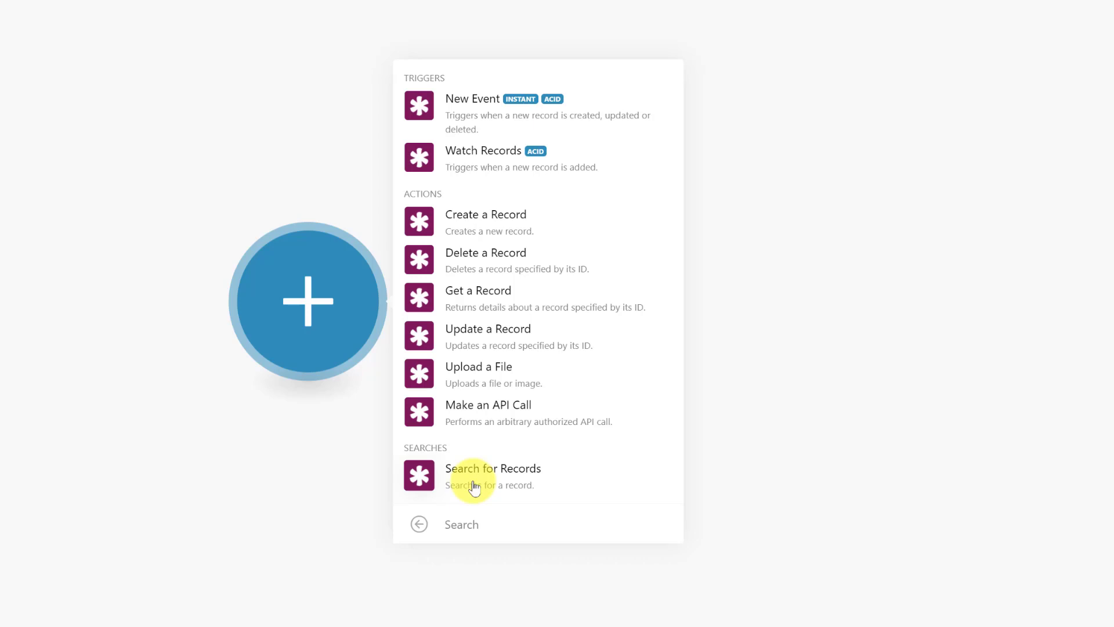
# - Add the Knack Search for Records module and check its empty connection list
pyautogui.click(474, 486)
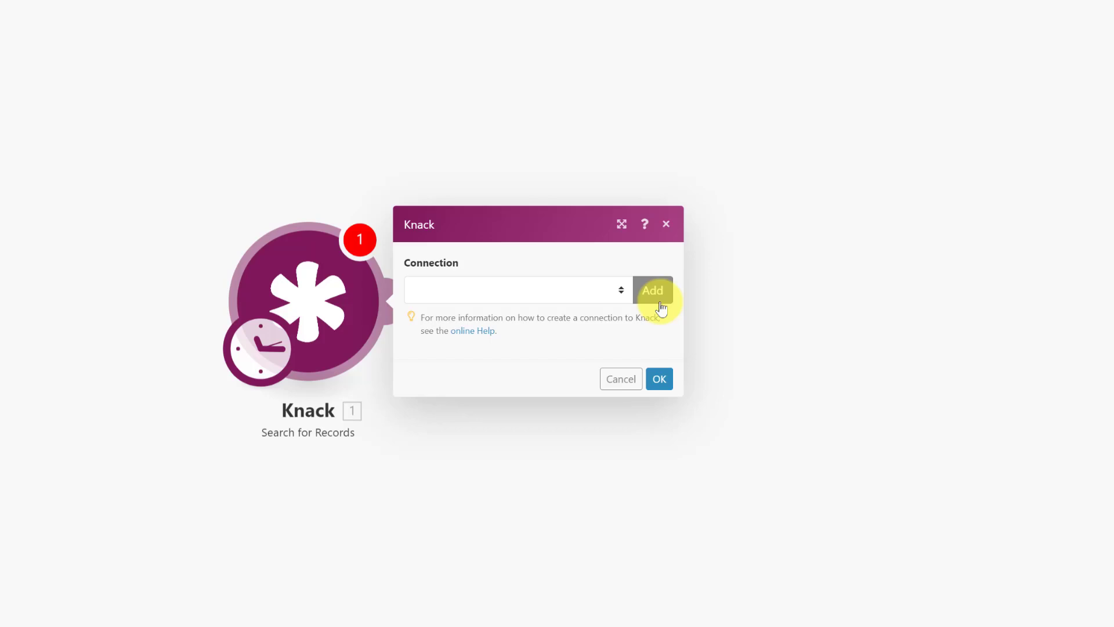
pyautogui.click(621, 293)
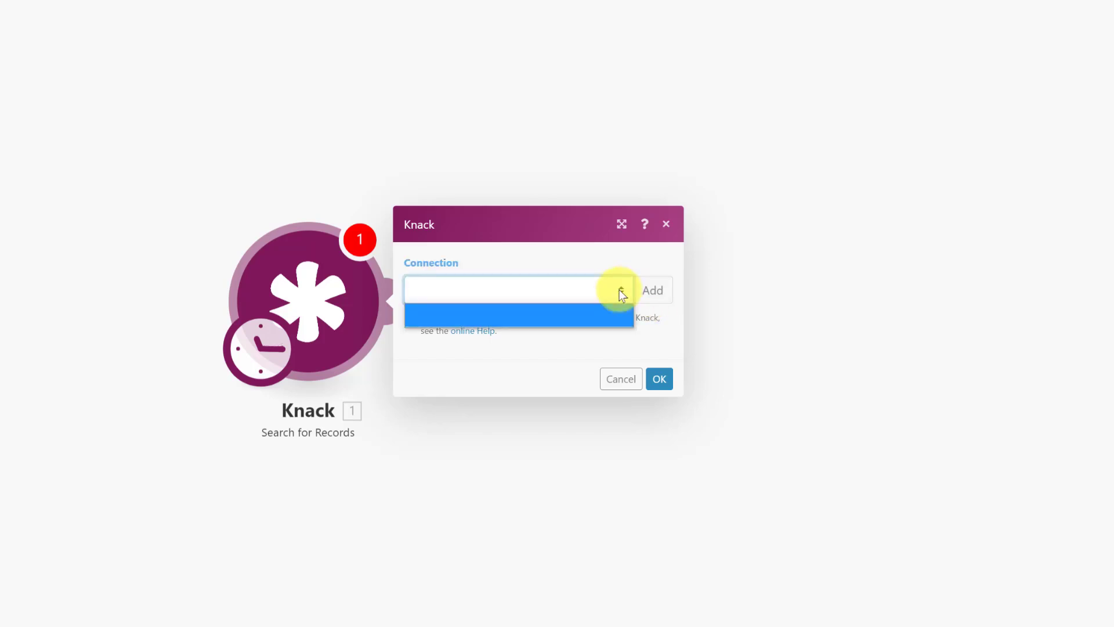
pyautogui.click(629, 249)
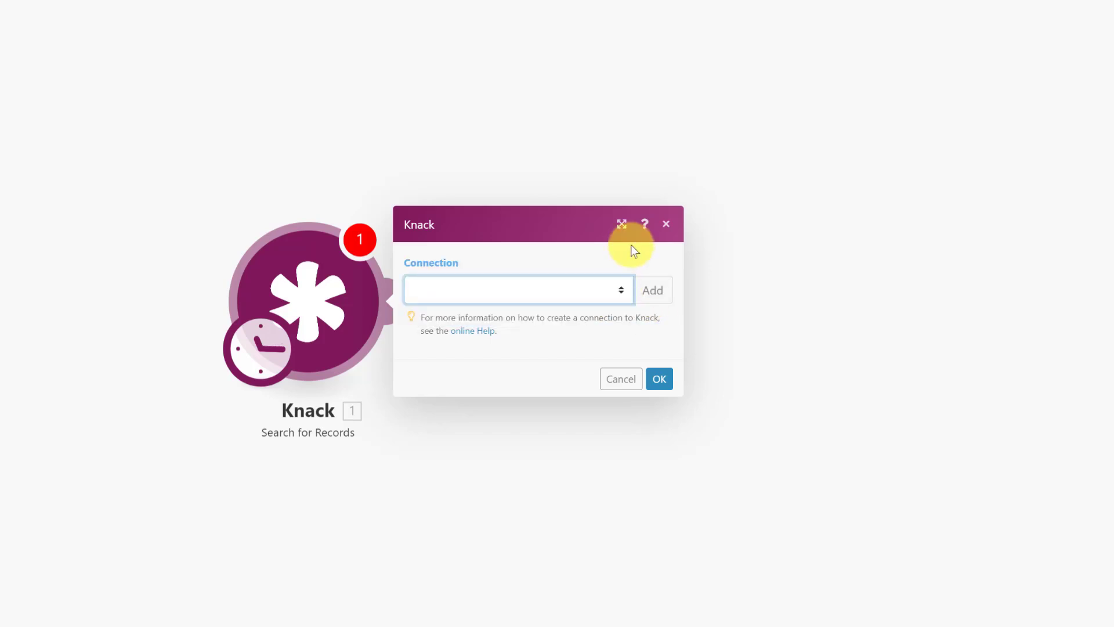
# - Create a new Knack connection named 'My Knack Connection'
pyautogui.click(651, 281)
pyautogui.click(841, 215)
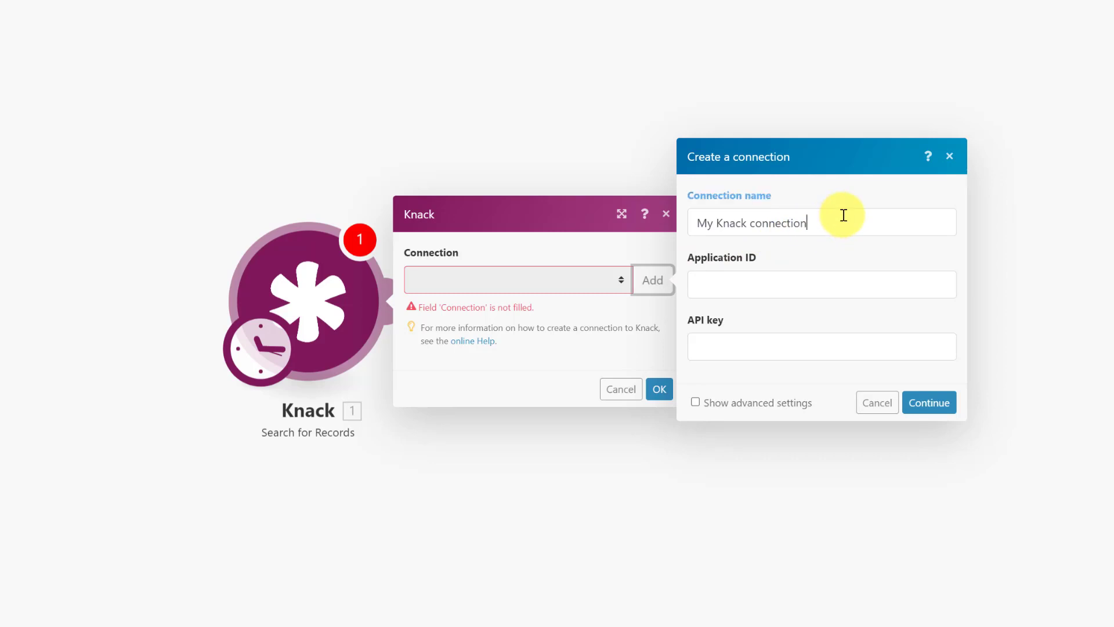
pyautogui.click(755, 227)
pyautogui.press('BackSpace')
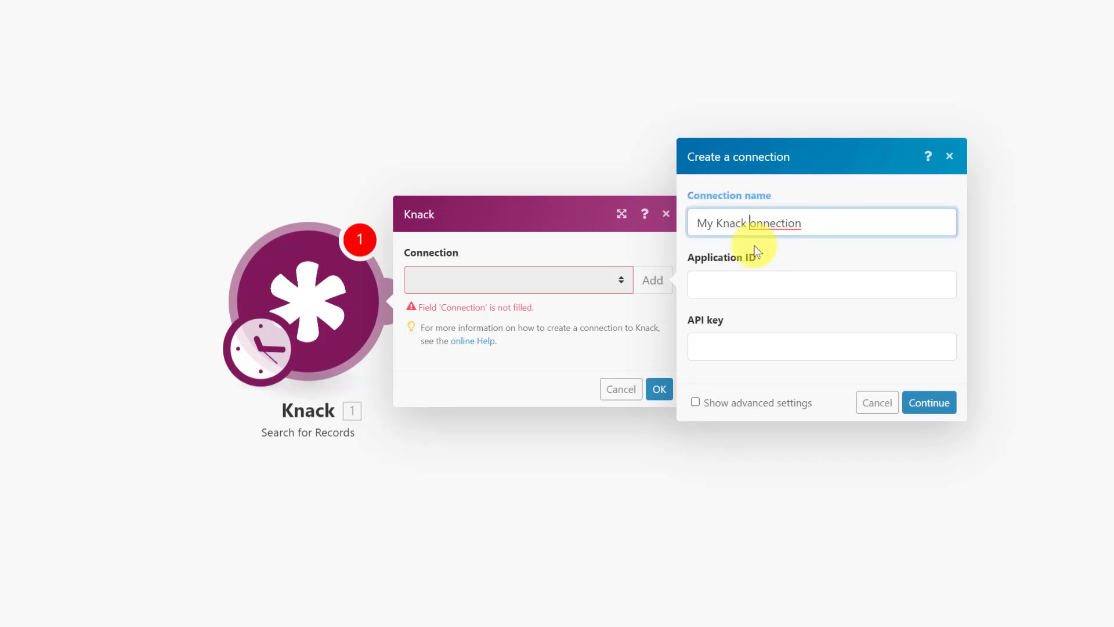
pyautogui.write('C')
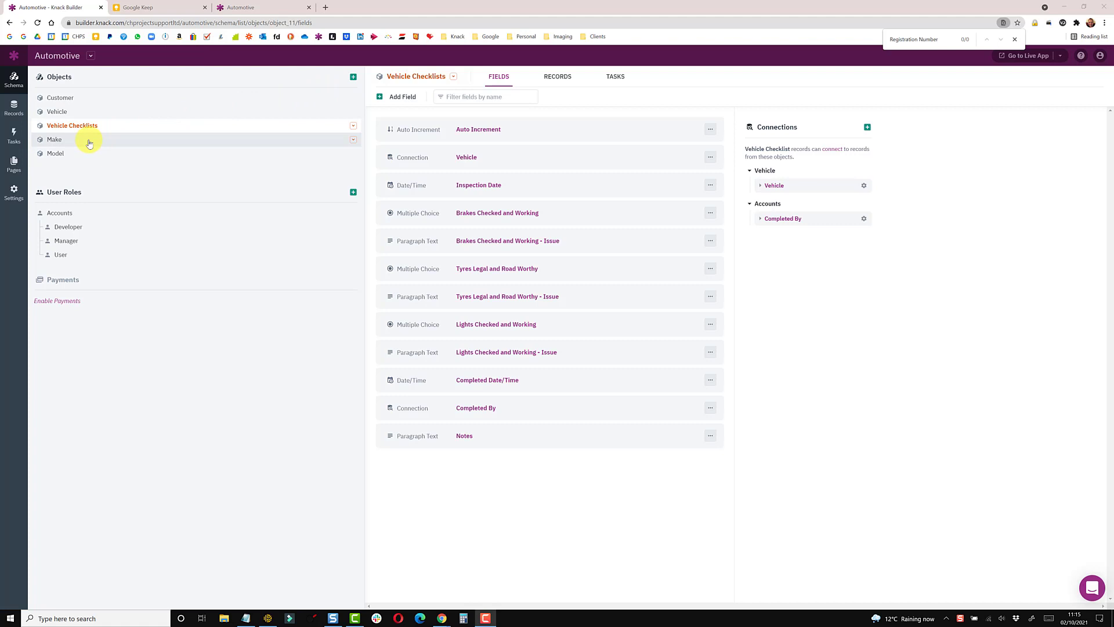
# - Copy the Automotive app's Application ID from Knack's API & Code page into the connection
pyautogui.click(91, 57)
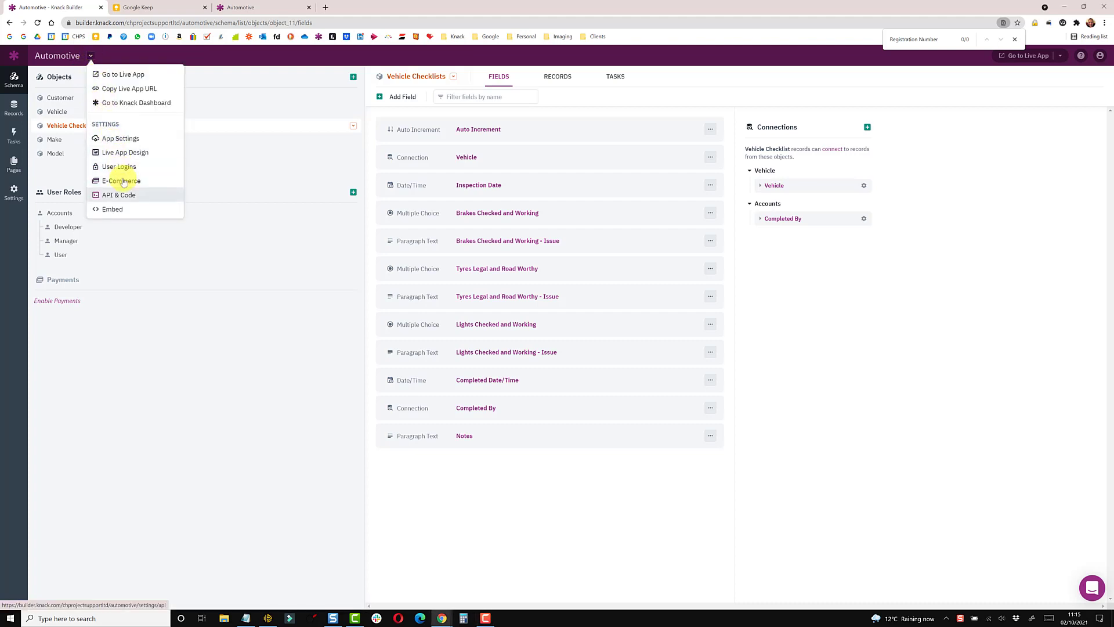
pyautogui.click(128, 196)
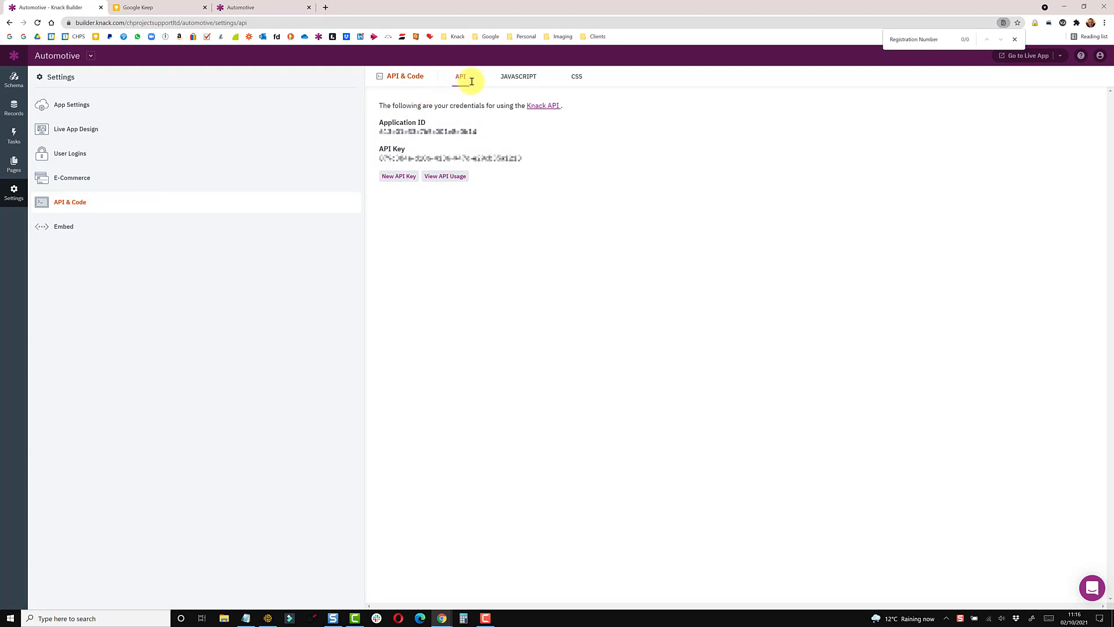
pyautogui.moveTo(479, 135); pyautogui.dragTo(380, 132)
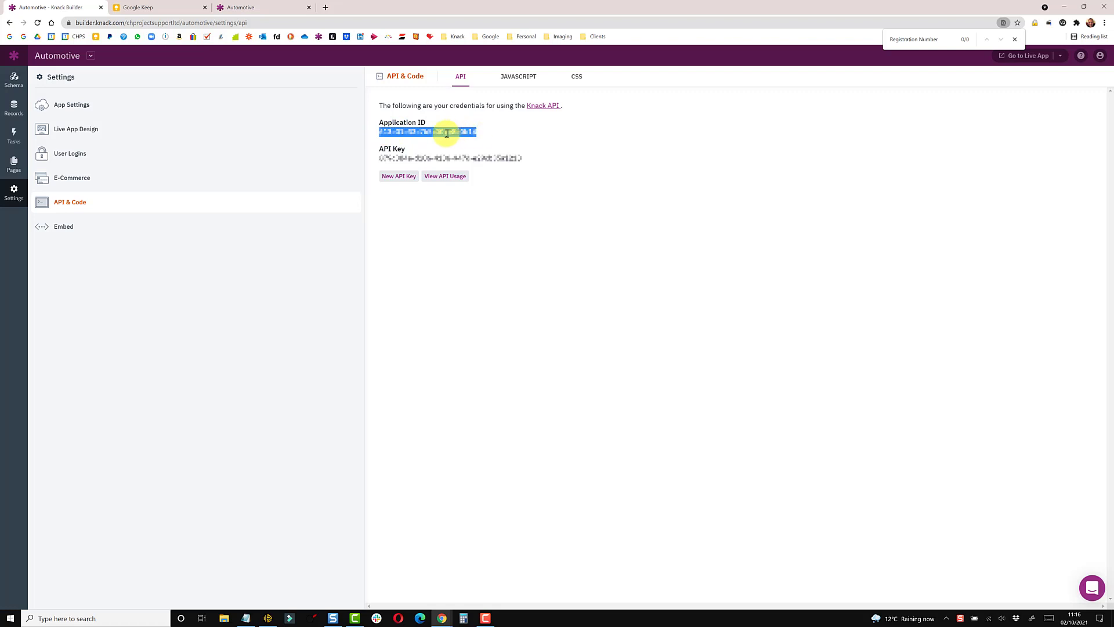
pyautogui.hotkey('alt', 'Tab')
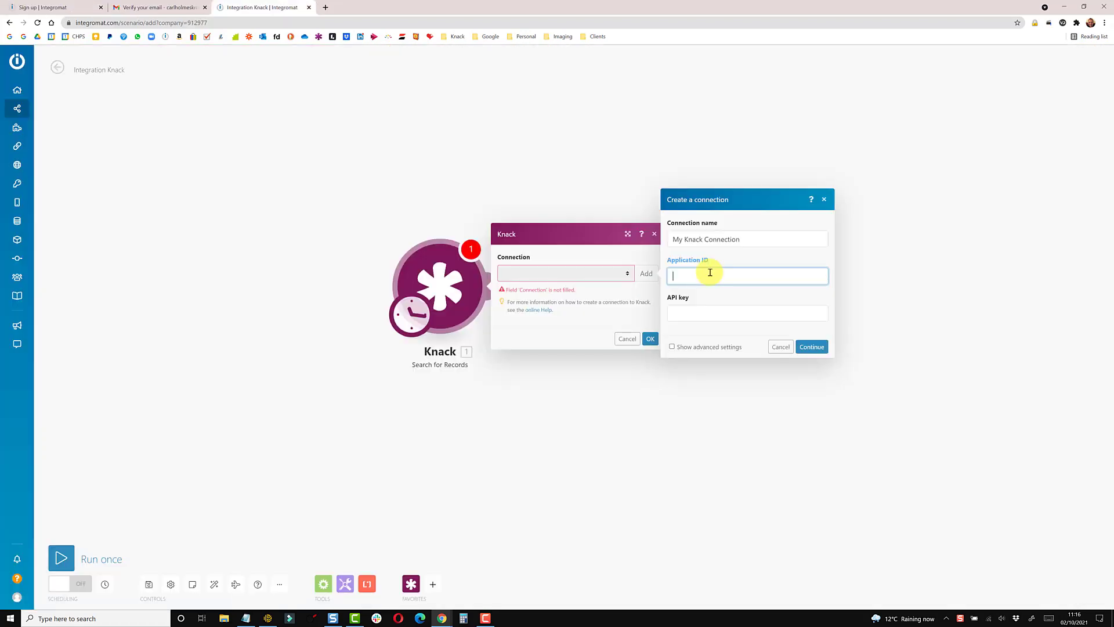
pyautogui.hotkey('ctrl', 'v')
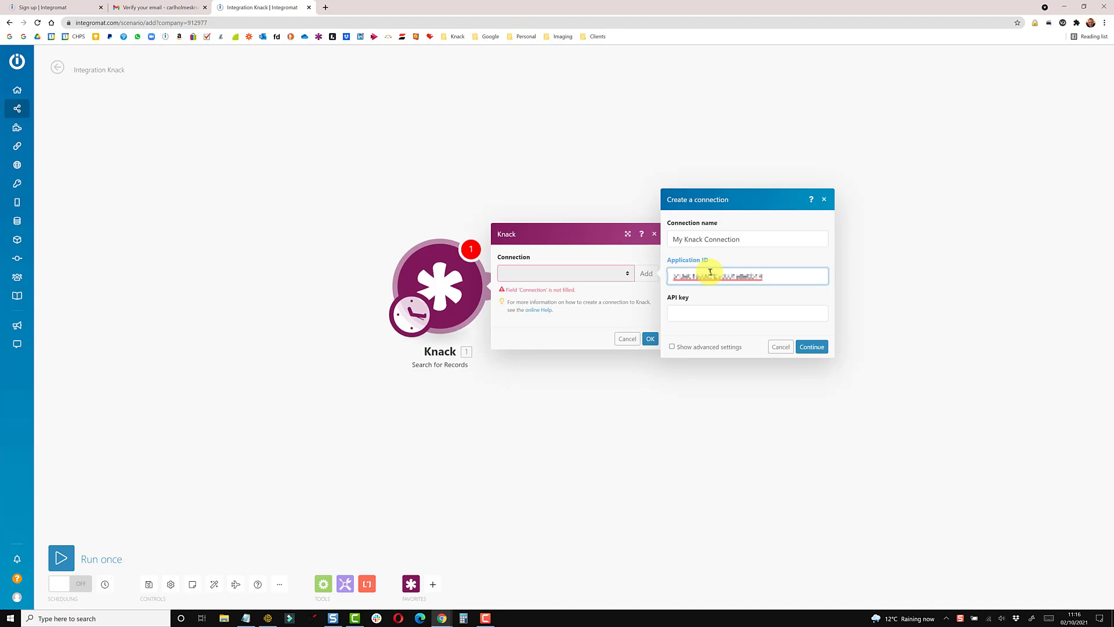
# - Paste the Knack API key into the connection's API key field and create the connection
pyautogui.hotkey('alt', 'Tab')
pyautogui.moveTo(522, 158); pyautogui.dragTo(378, 162)
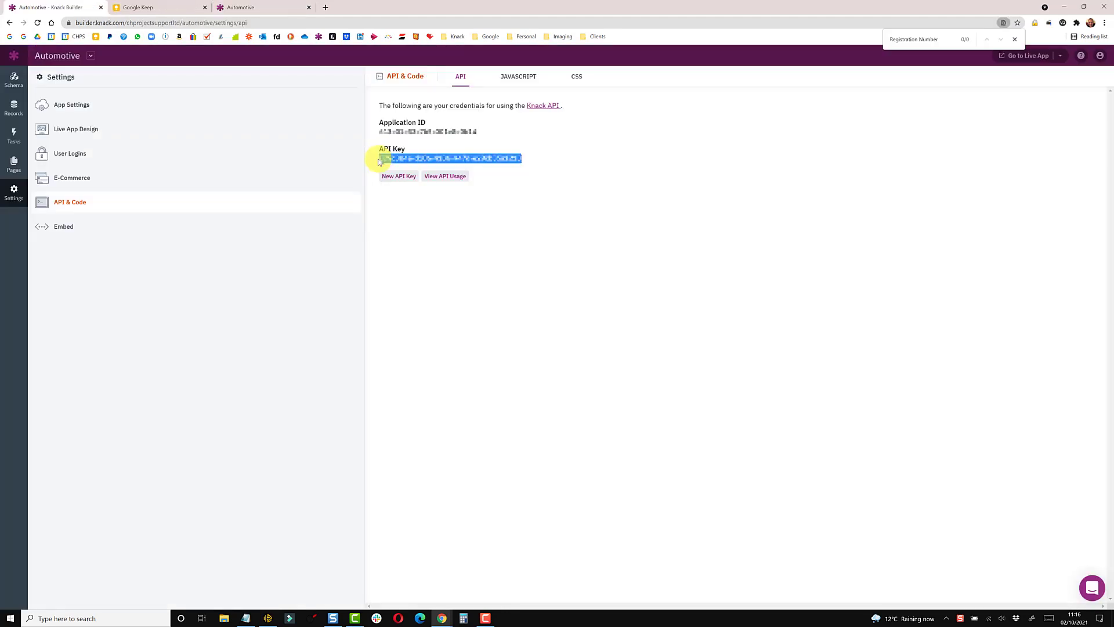
pyautogui.hotkey('ctrl', 'c')
pyautogui.hotkey('alt', 'Tab')
pyautogui.click(754, 313)
pyautogui.hotkey('ctrl', 'v')
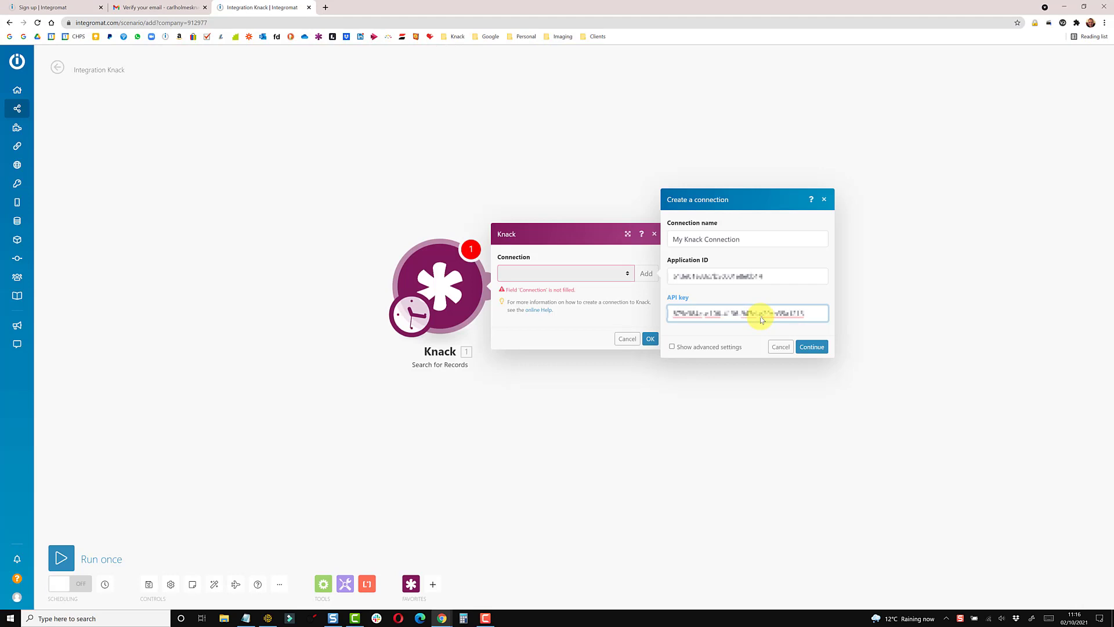
pyautogui.click(812, 347)
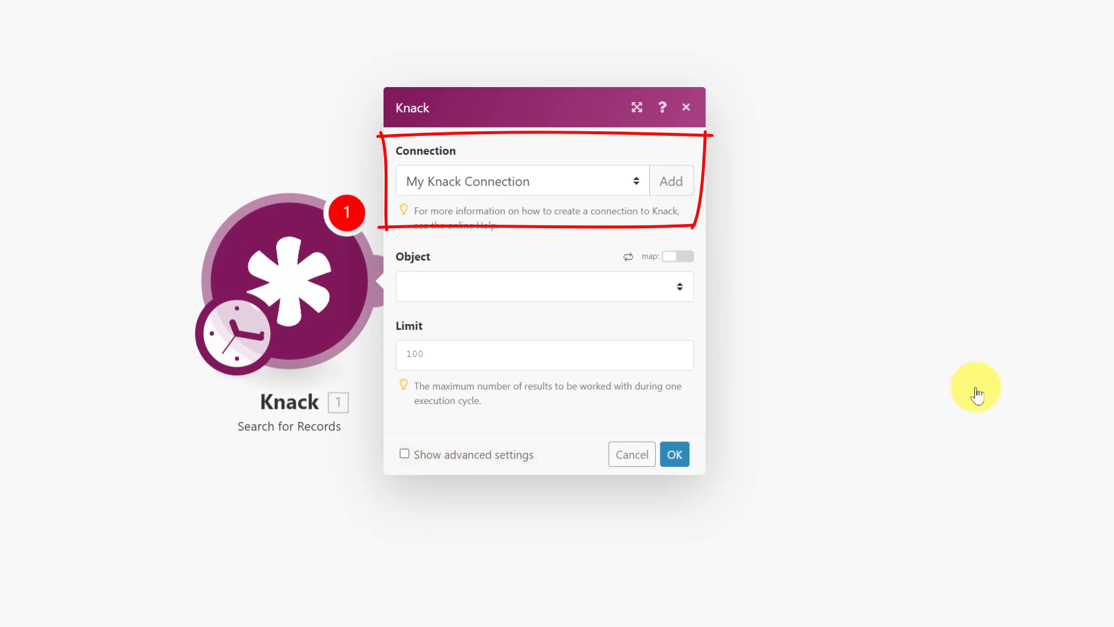
# - Browse the Knack objects offered in the Object dropdown and compare them with Knack's Records view
pyautogui.click(548, 286)
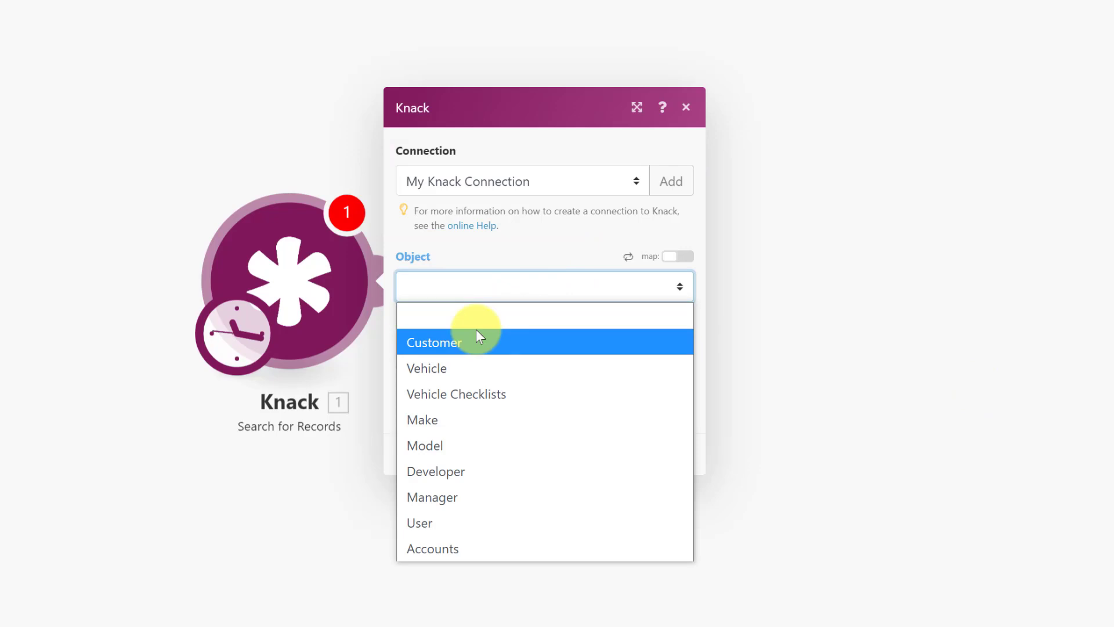
pyautogui.press('Down')
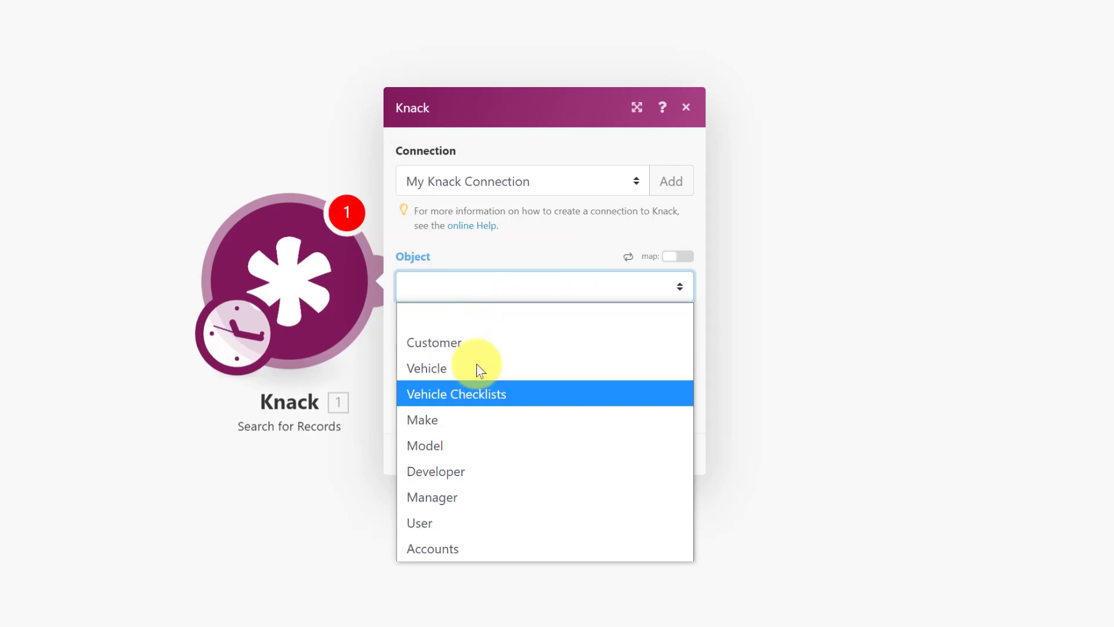
pyautogui.press('Down')
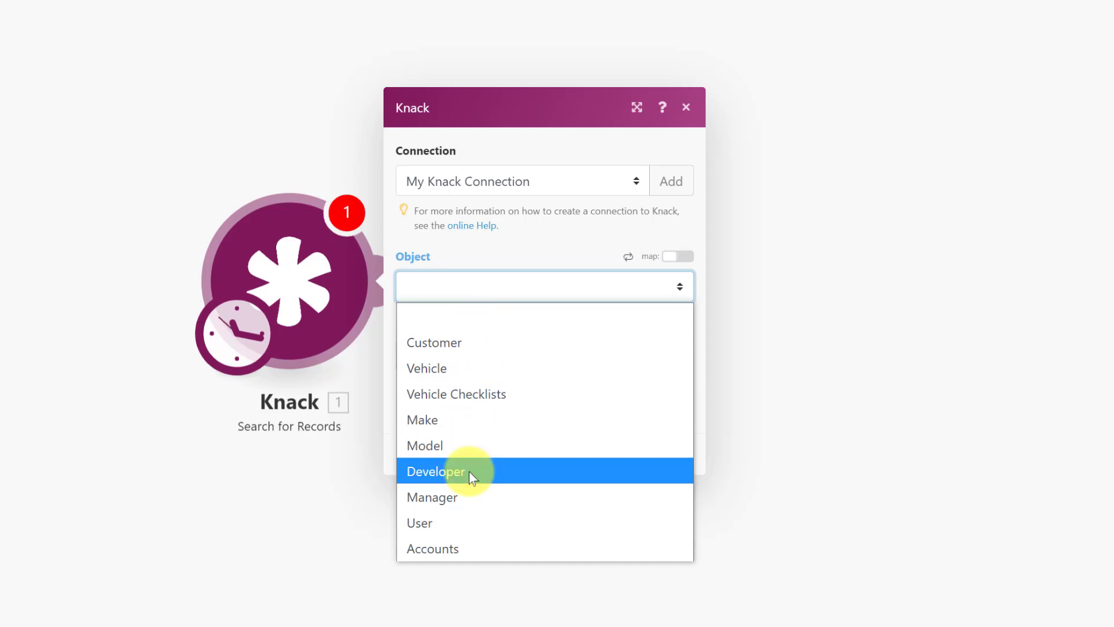
pyautogui.press('Down')
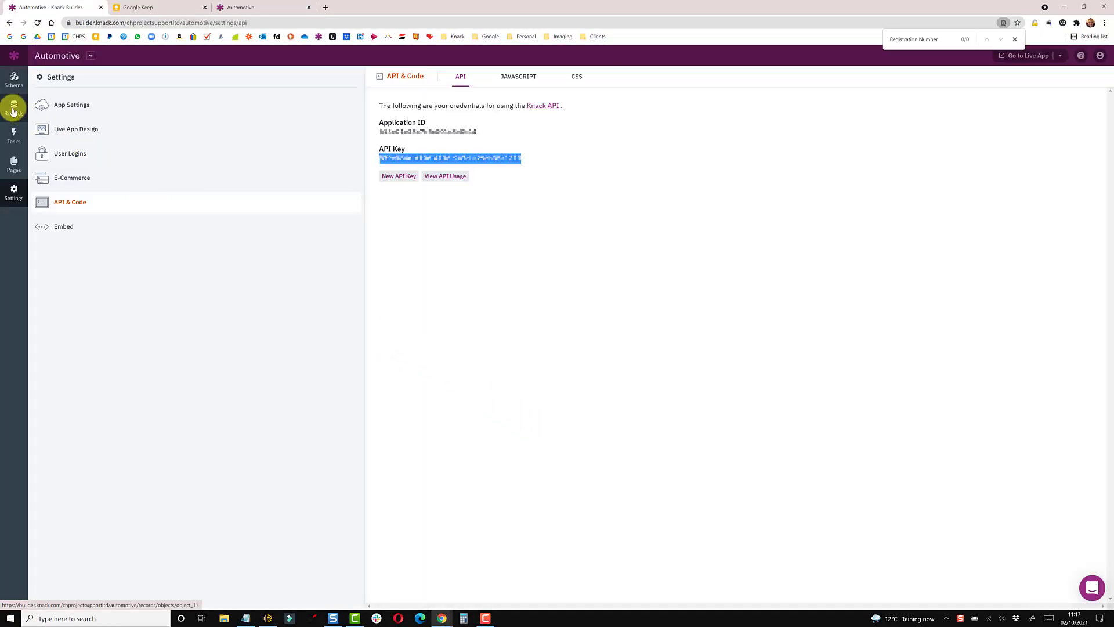
pyautogui.click(14, 111)
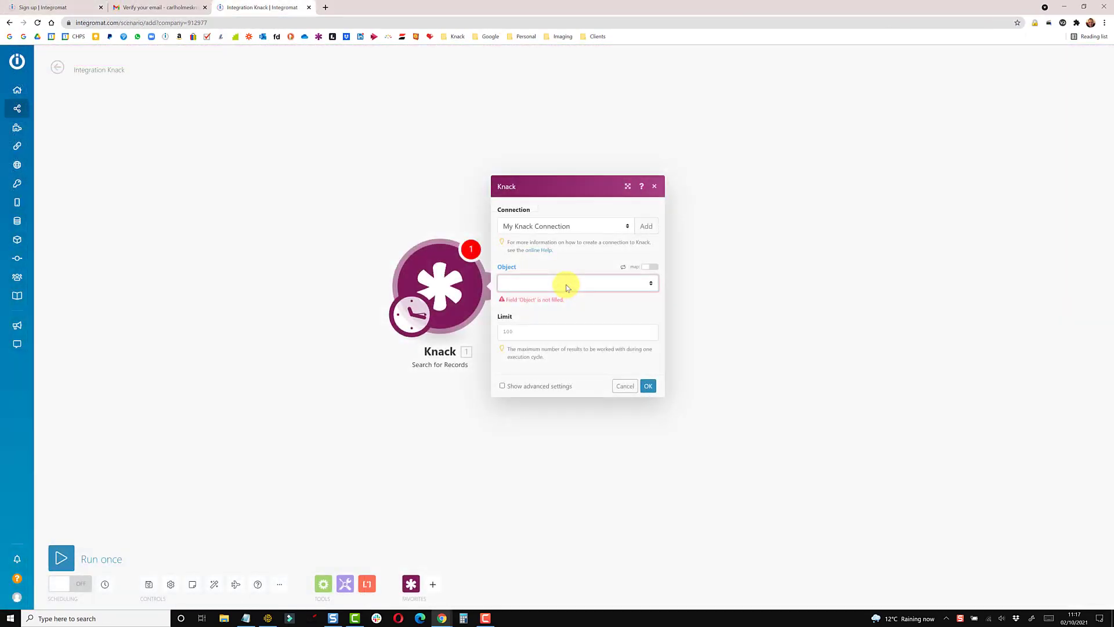
# - Choose Customer as the object to search and save the module settings with OK
pyautogui.click(567, 285)
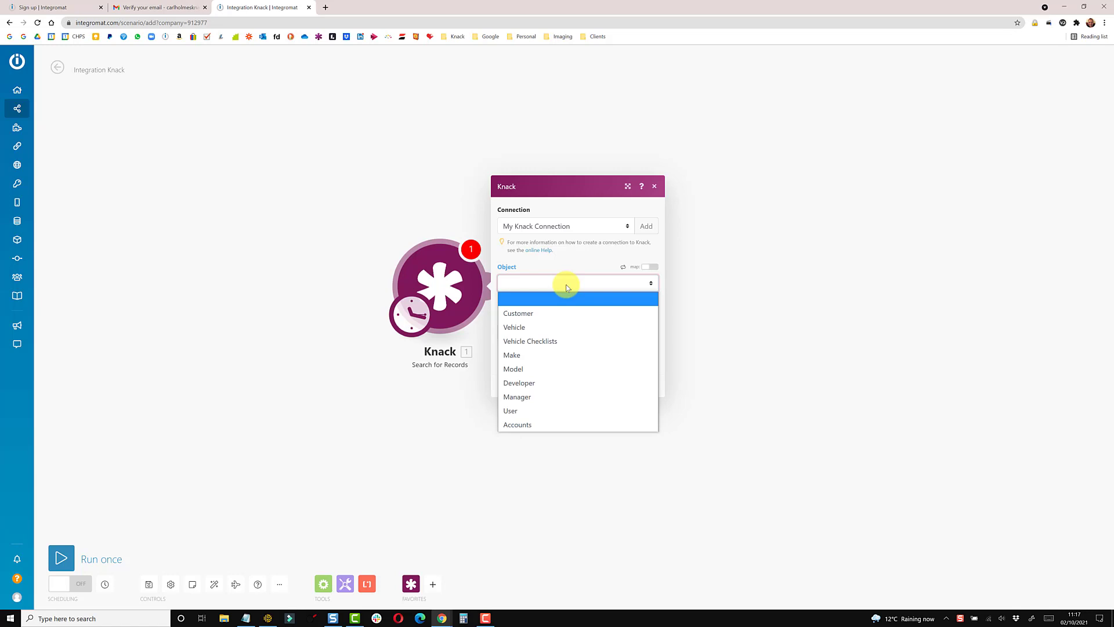
pyautogui.click(554, 313)
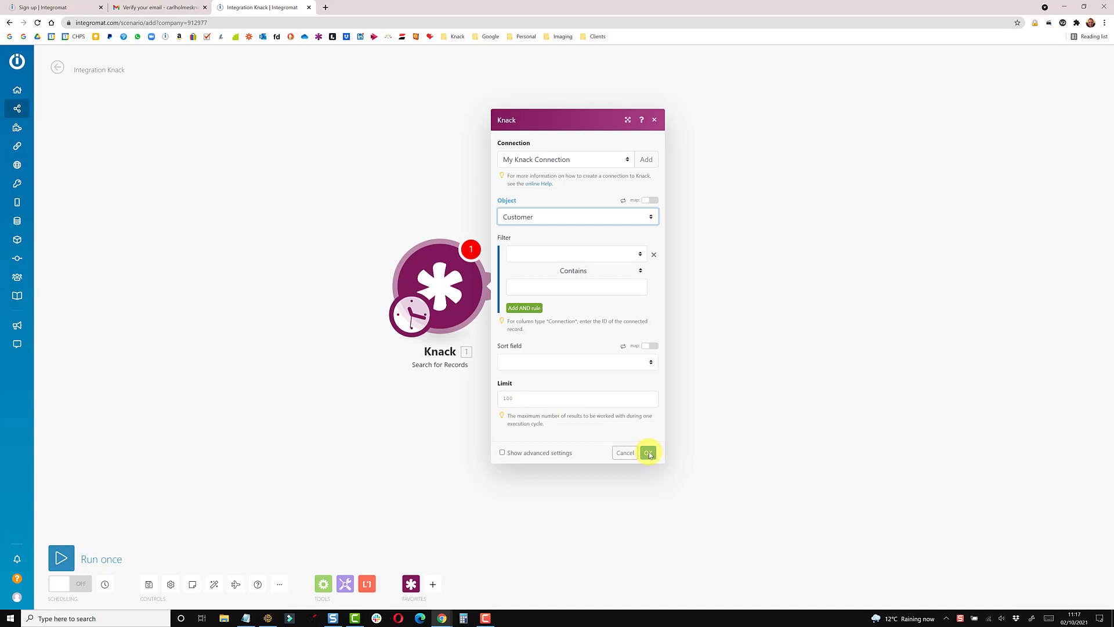
pyautogui.click(649, 453)
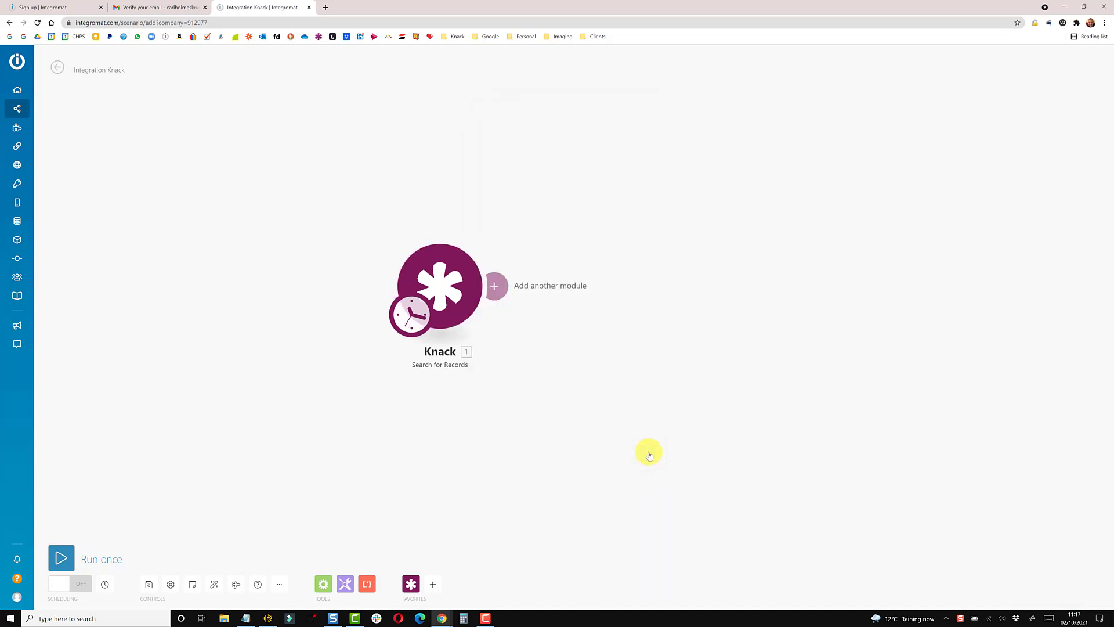
pyautogui.hotkey('alt', 'Tab')
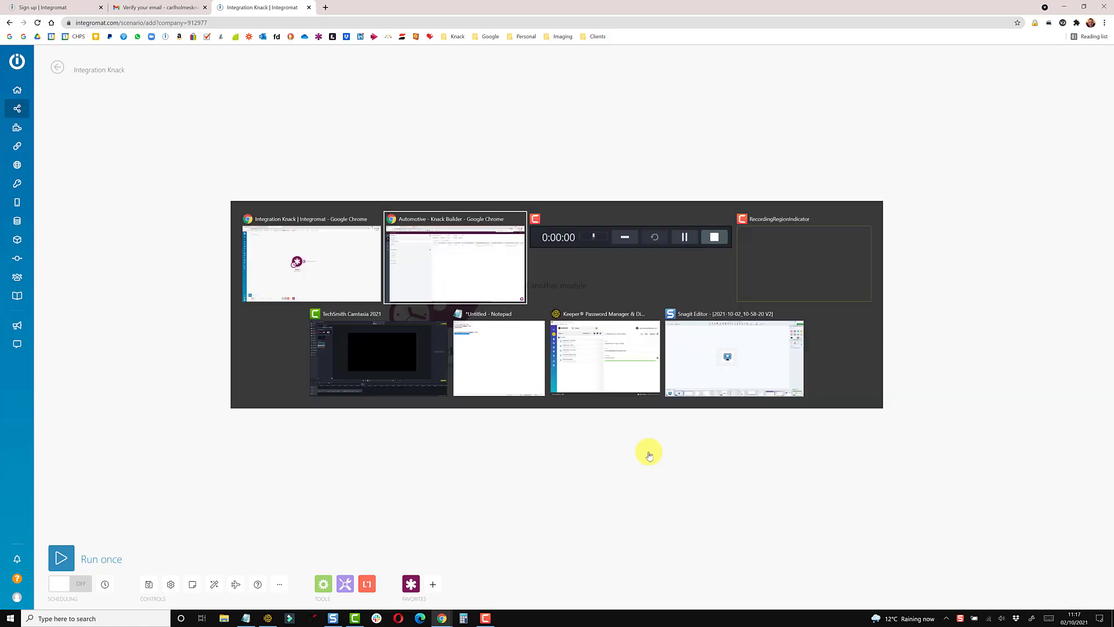
# - Open the Customer object's records table in Knack Builder, showing its single record
pyautogui.click(51, 99)
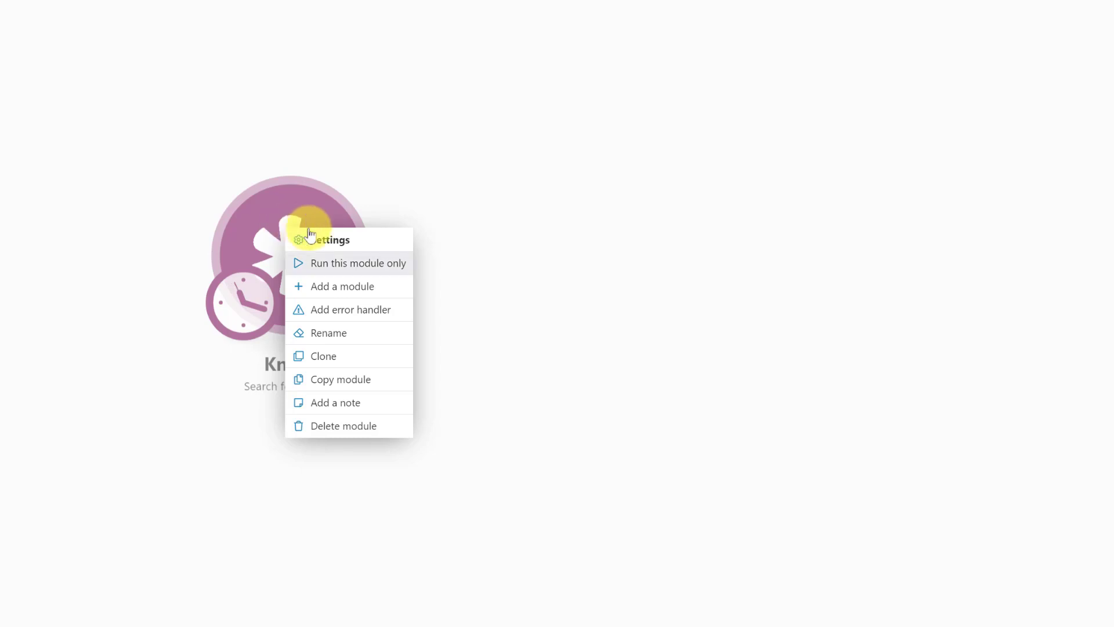
# - Close the module options and run the scenario once to fetch the Knack Customer record
pyautogui.click(630, 278)
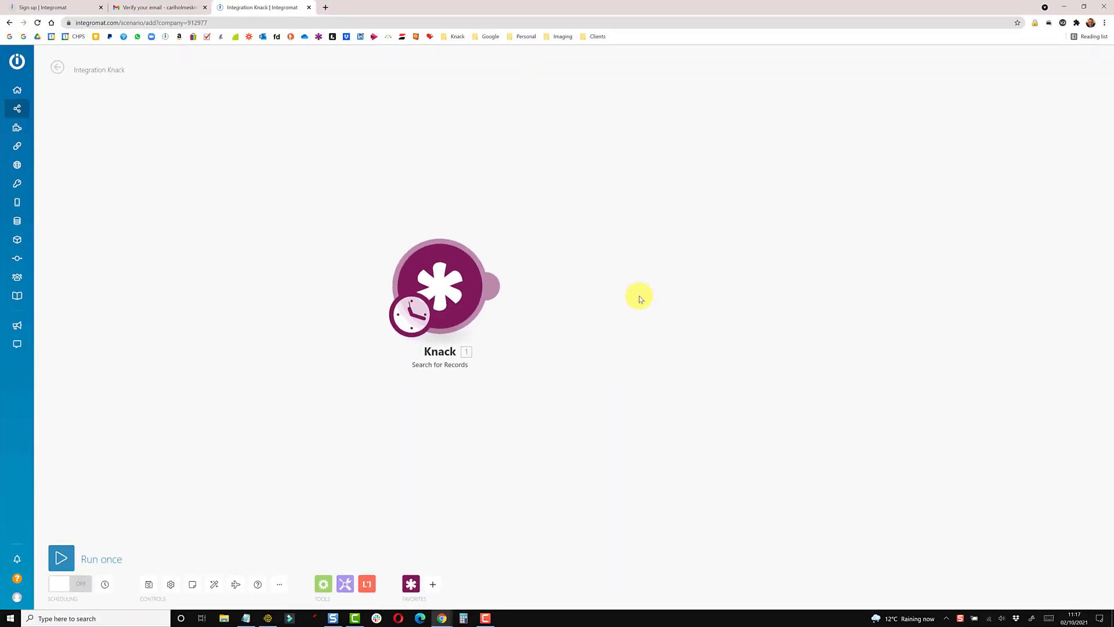
pyautogui.click(68, 550)
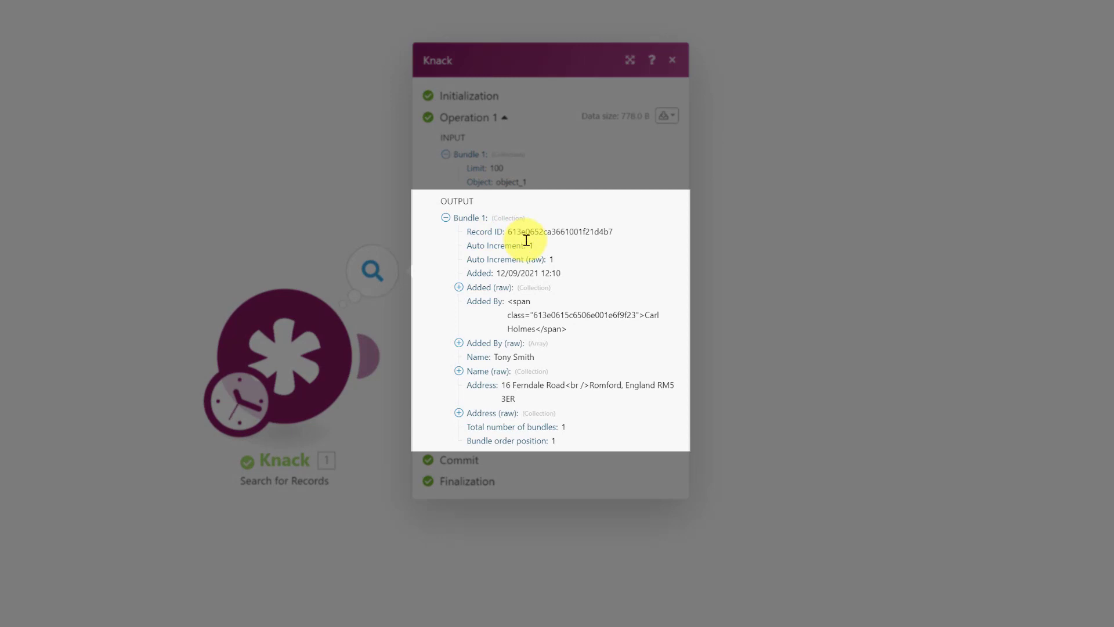
# - Highlight the returned customer's name, then its Auto Increment and Auto Increment (raw) values of 1
pyautogui.moveTo(535, 358); pyautogui.dragTo(496, 357)
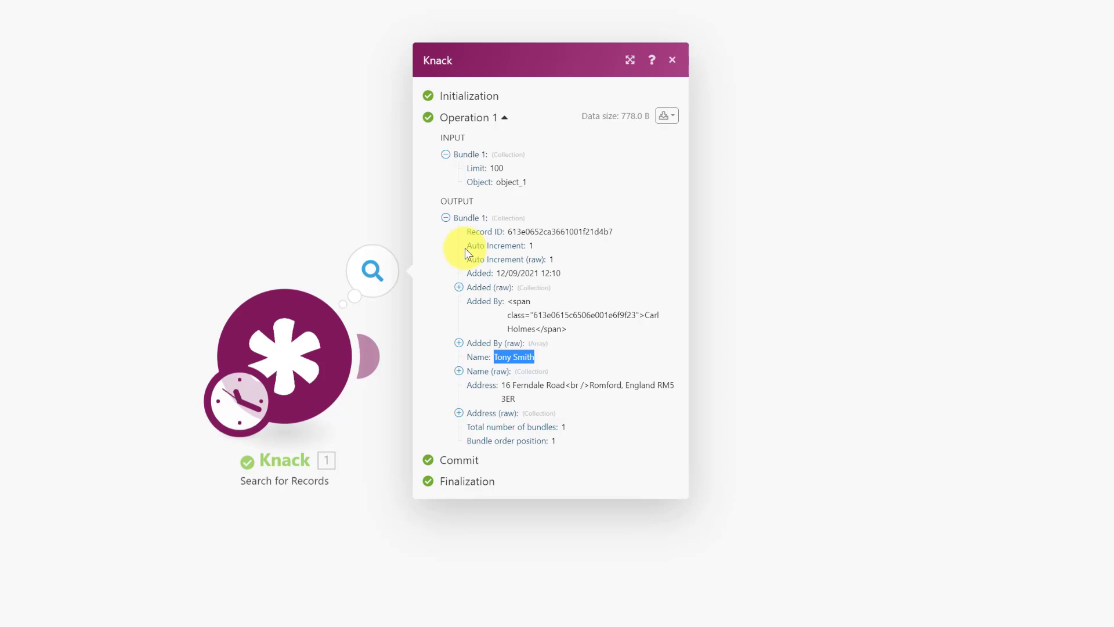
pyautogui.moveTo(465, 249); pyautogui.dragTo(535, 245)
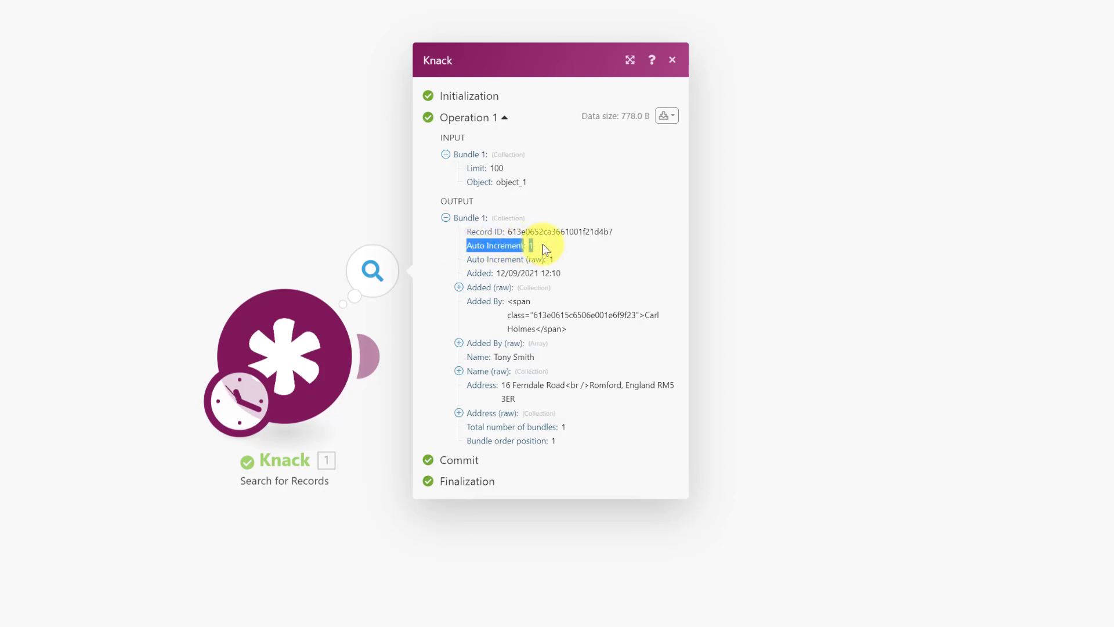
pyautogui.click(562, 245)
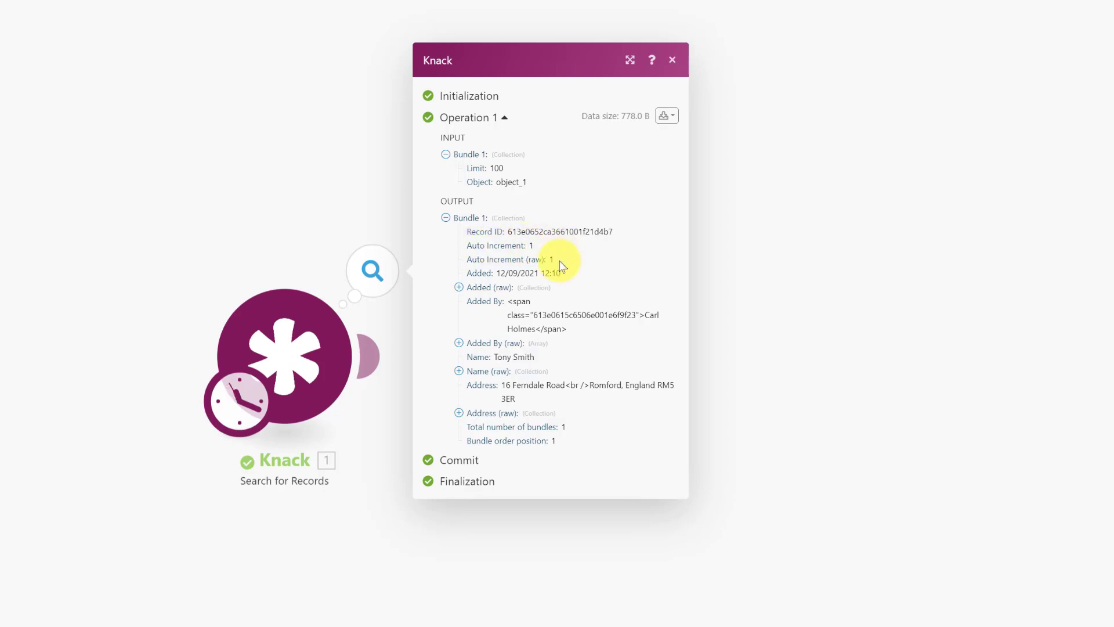
pyautogui.moveTo(525, 259); pyautogui.dragTo(555, 262)
pyautogui.click(571, 263)
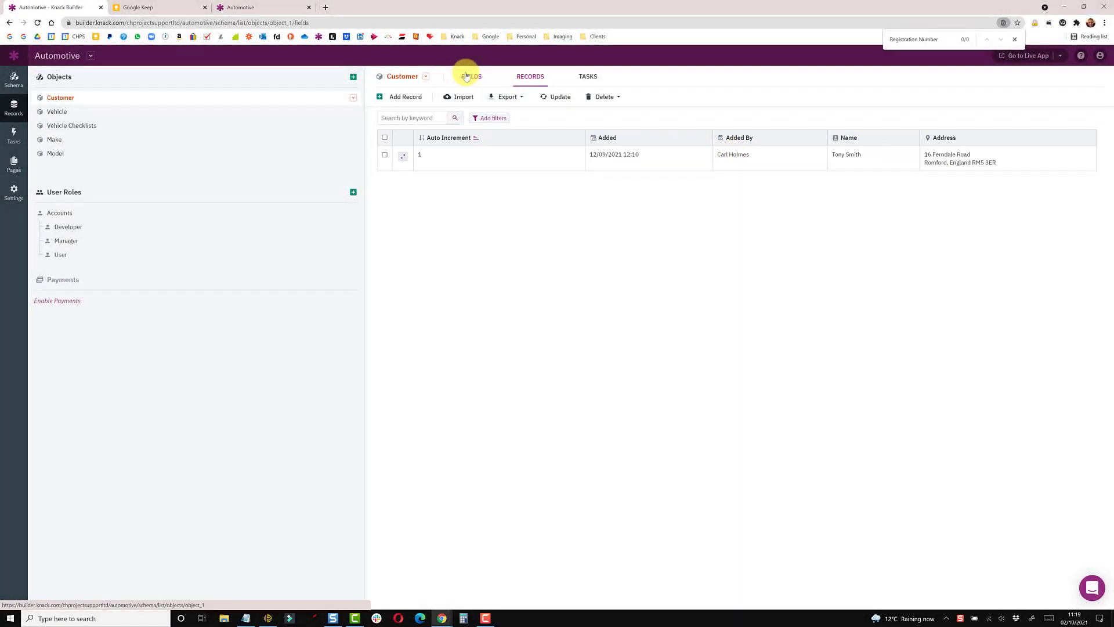
pyautogui.click(467, 76)
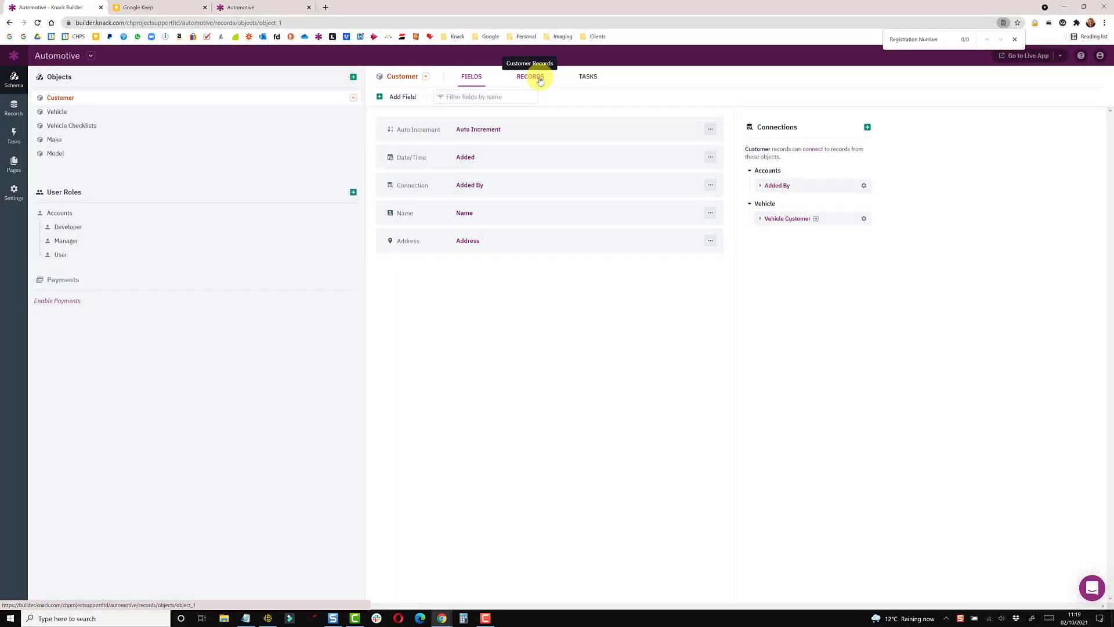
pyautogui.click(539, 80)
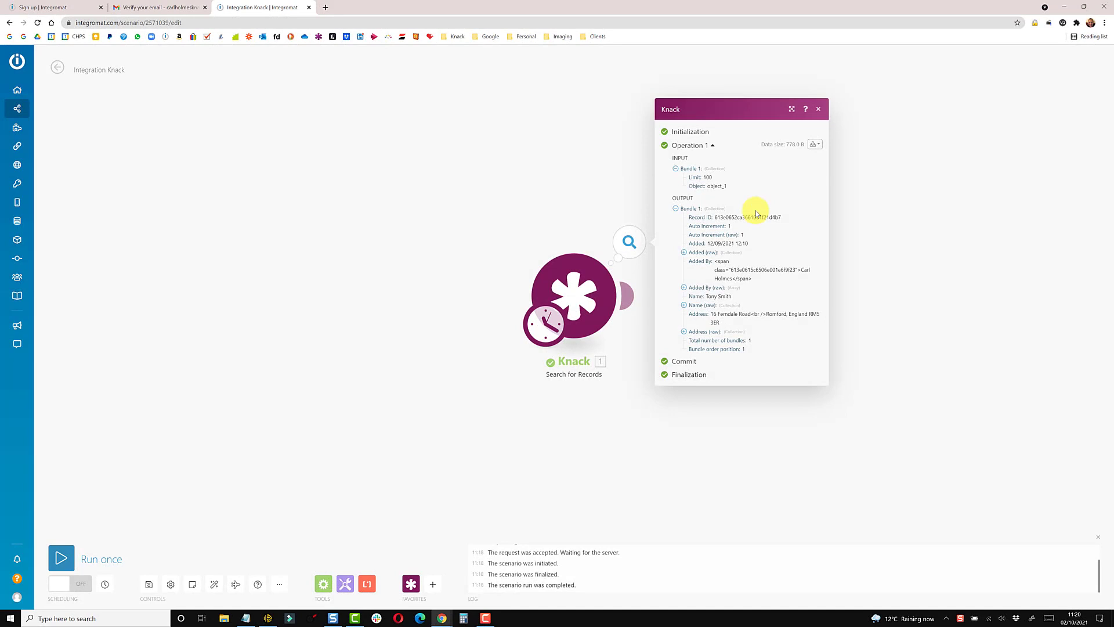
# - Expand Added By (raw) and its item 1 to highlight the connected account's ID and Identifier
pyautogui.moveTo(783, 219); pyautogui.dragTo(716, 216)
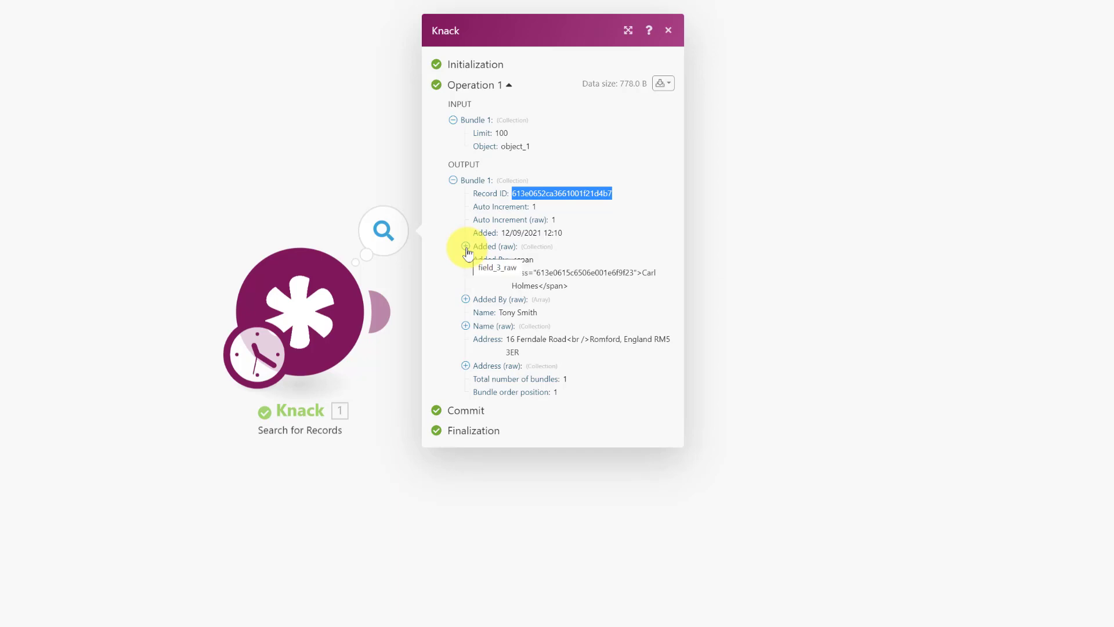
pyautogui.click(467, 247)
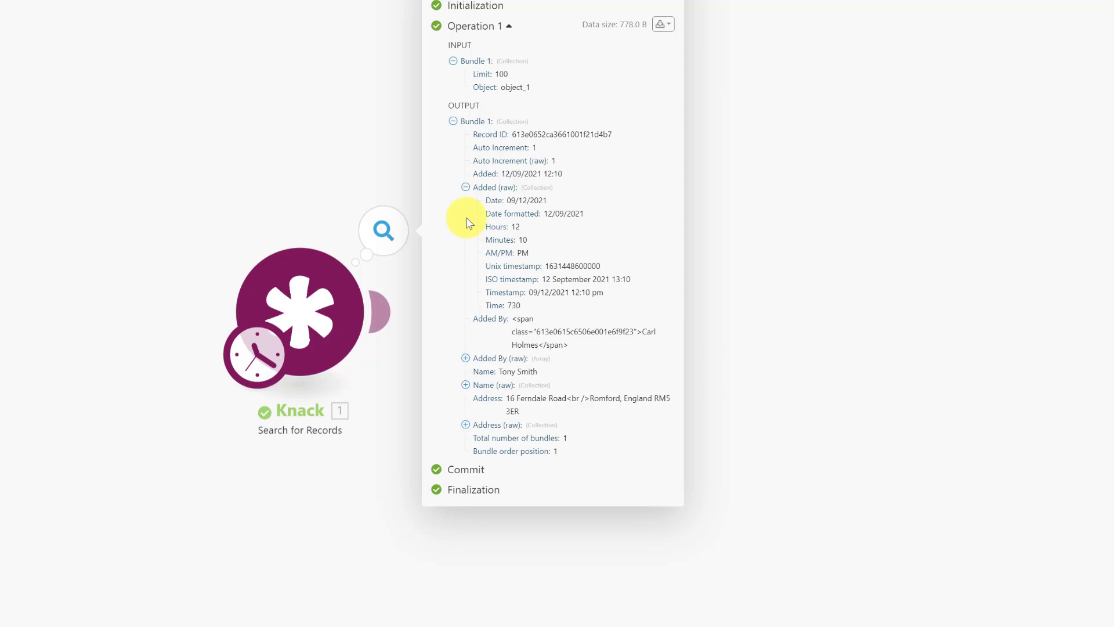
pyautogui.click(465, 187)
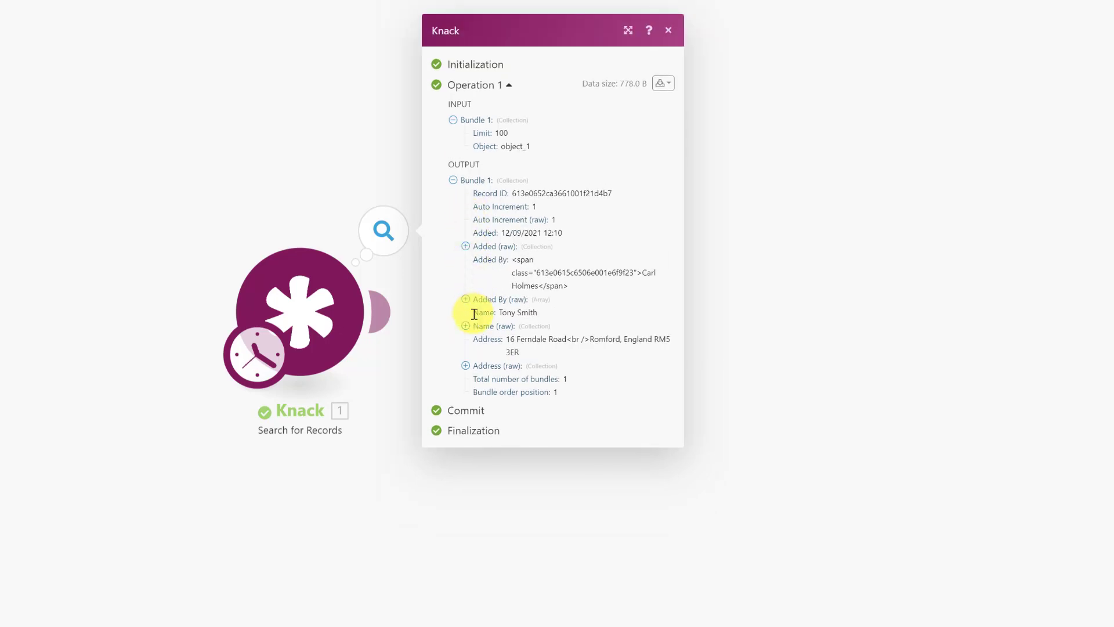
pyautogui.click(466, 298)
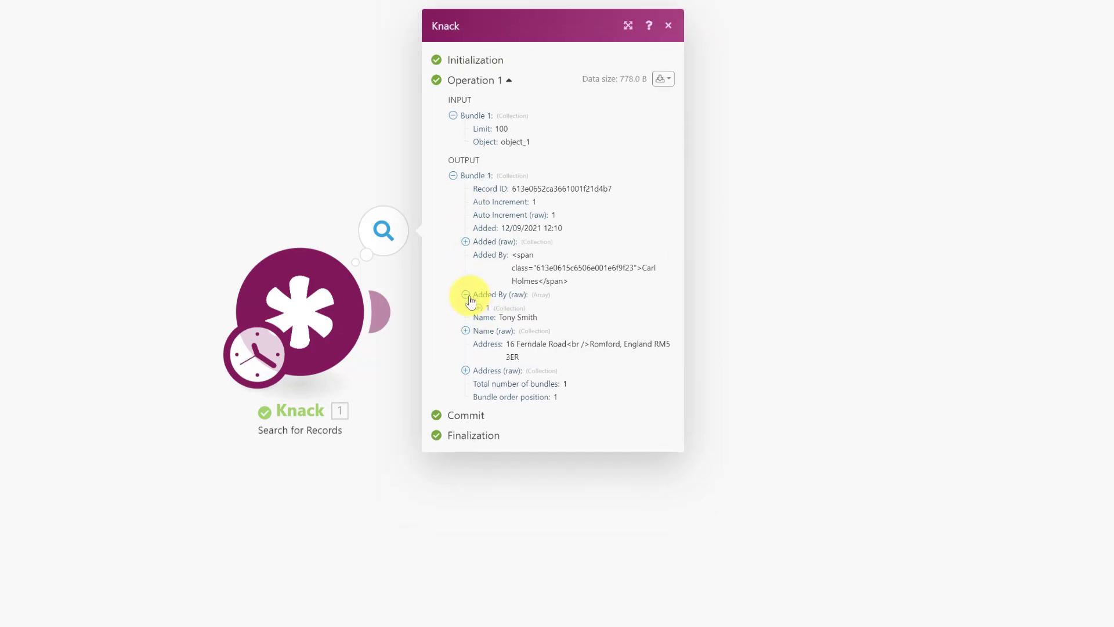
pyautogui.click(481, 307)
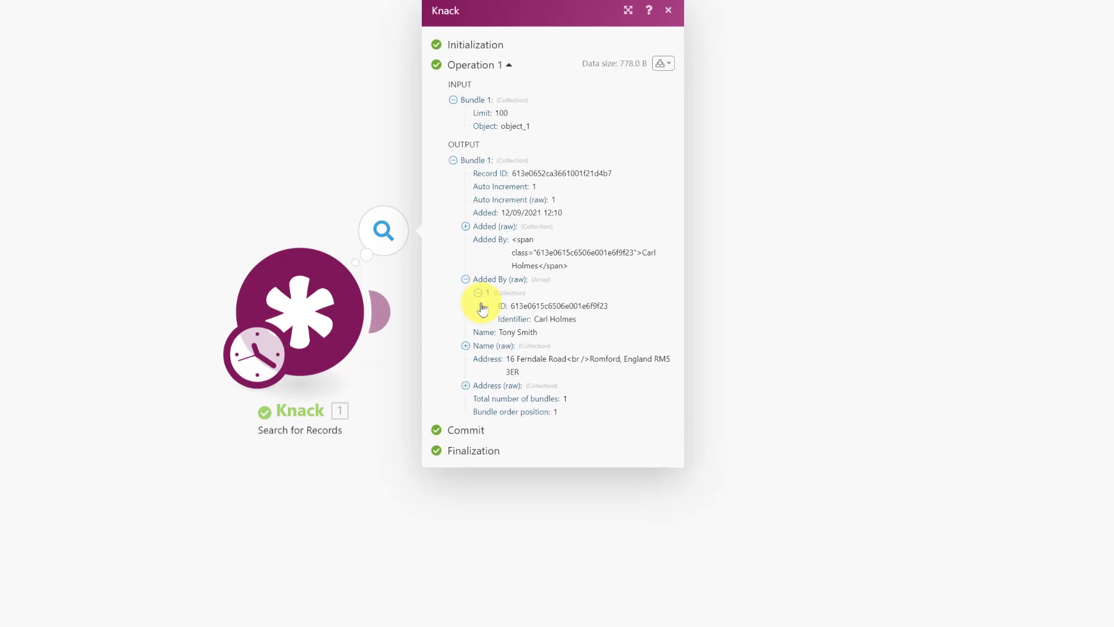
pyautogui.doubleClick(563, 319)
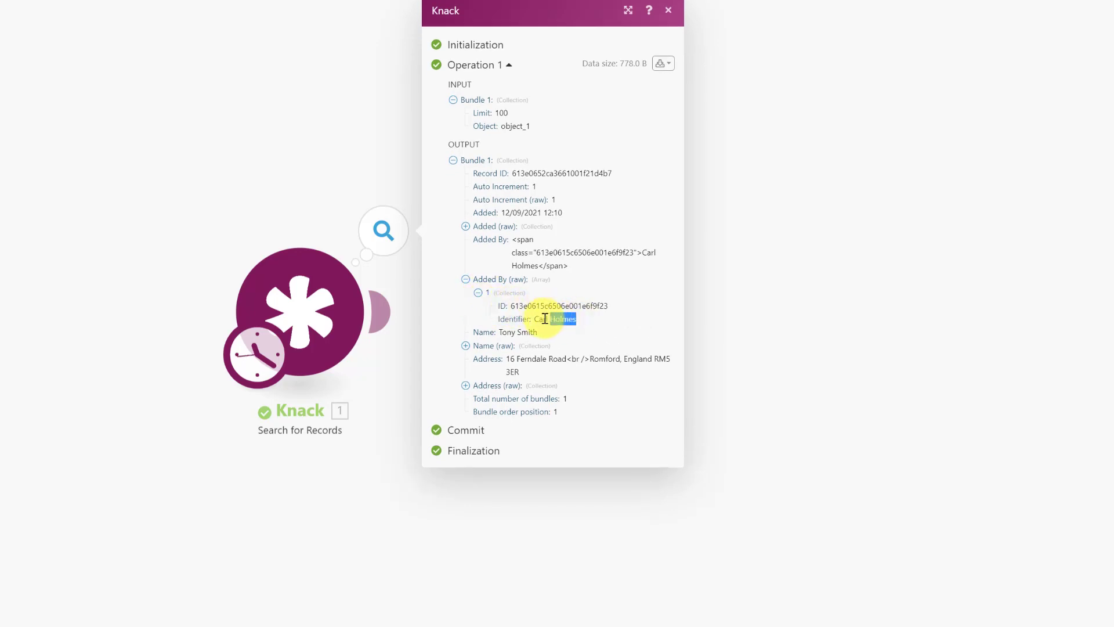
pyautogui.moveTo(544, 318); pyautogui.dragTo(534, 319)
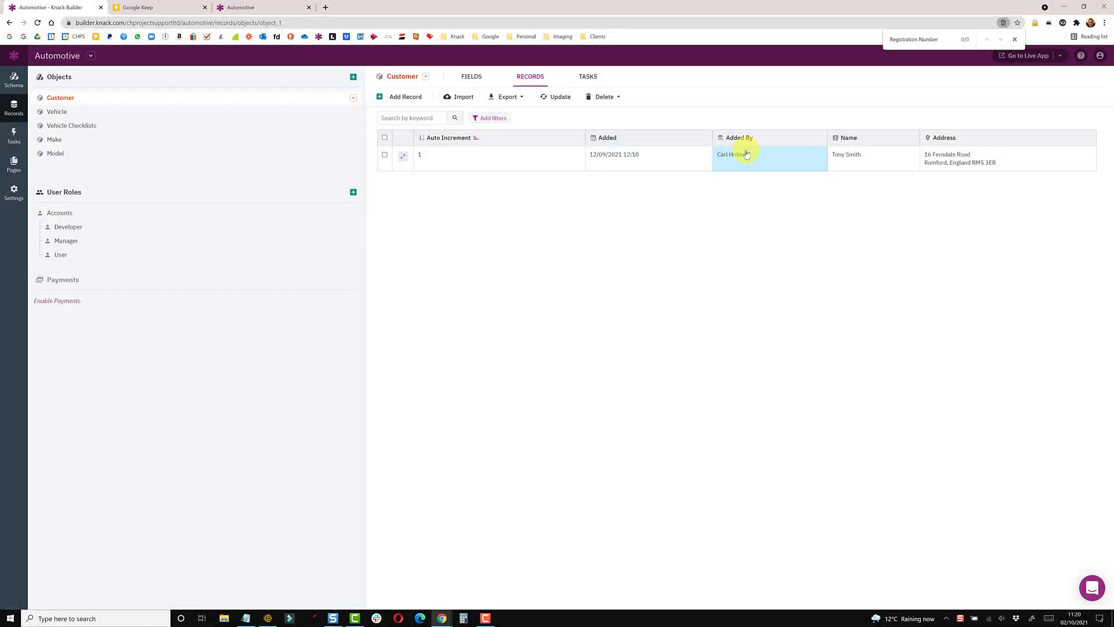
# - Check the Customer's Added By connection to Account, then view the Accounts role's single Developer record
pyautogui.click(484, 81)
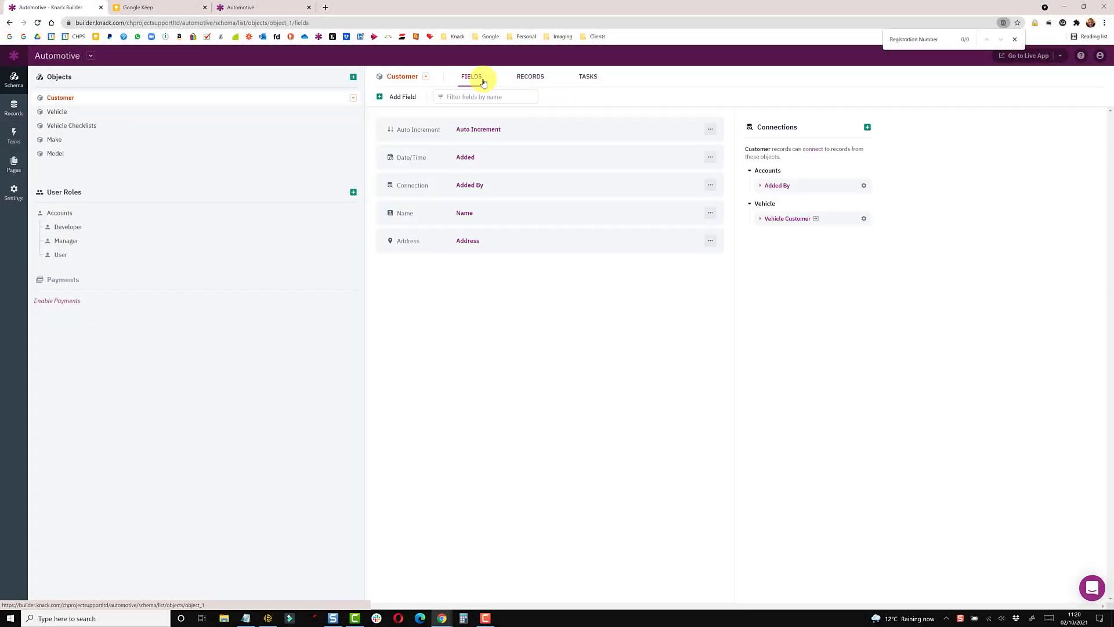
pyautogui.click(470, 184)
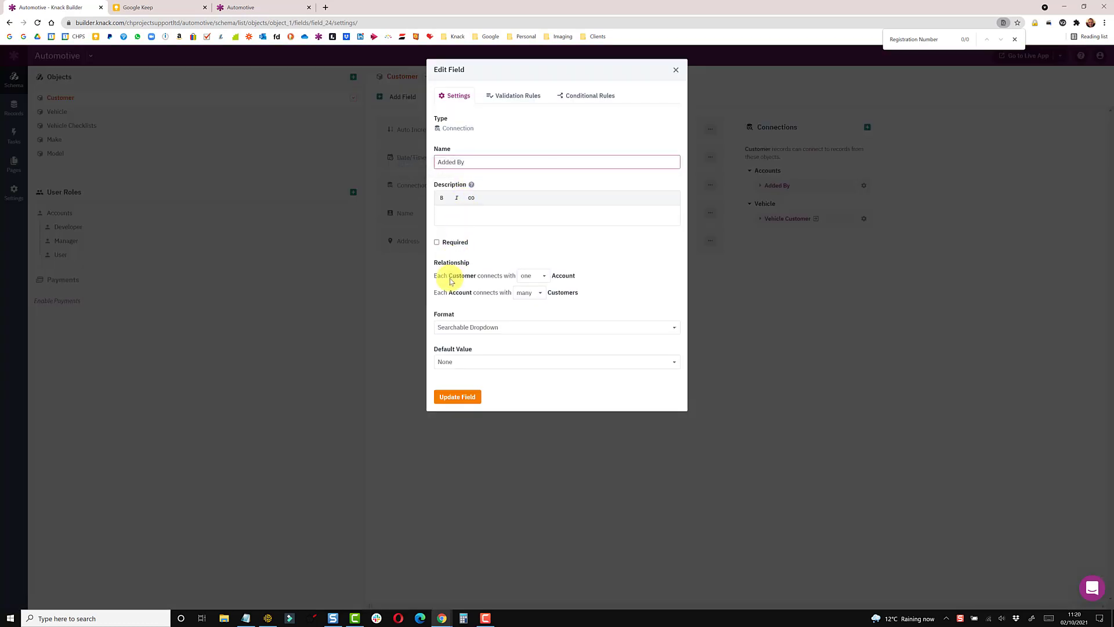
pyautogui.moveTo(451, 281); pyautogui.dragTo(567, 278)
pyautogui.doubleClick(566, 276)
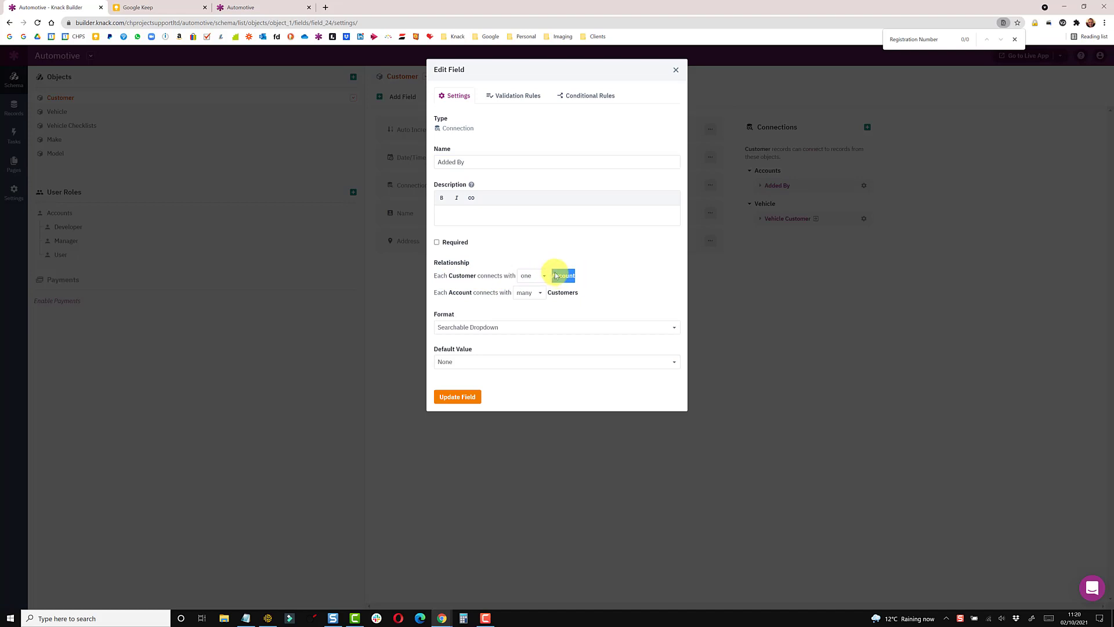
pyautogui.click(676, 70)
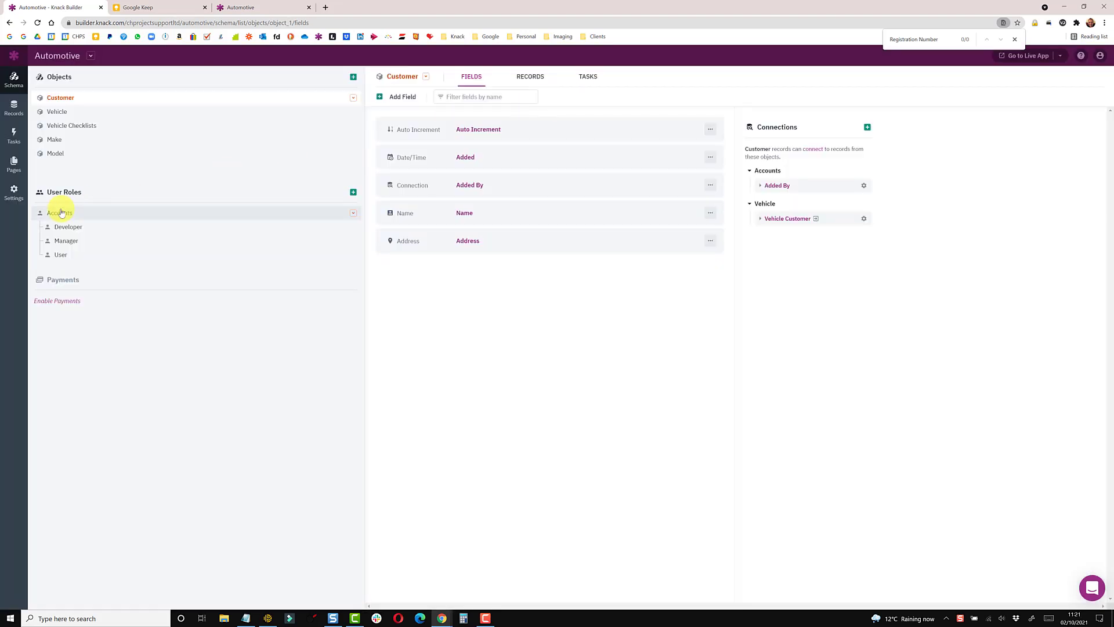
pyautogui.click(61, 213)
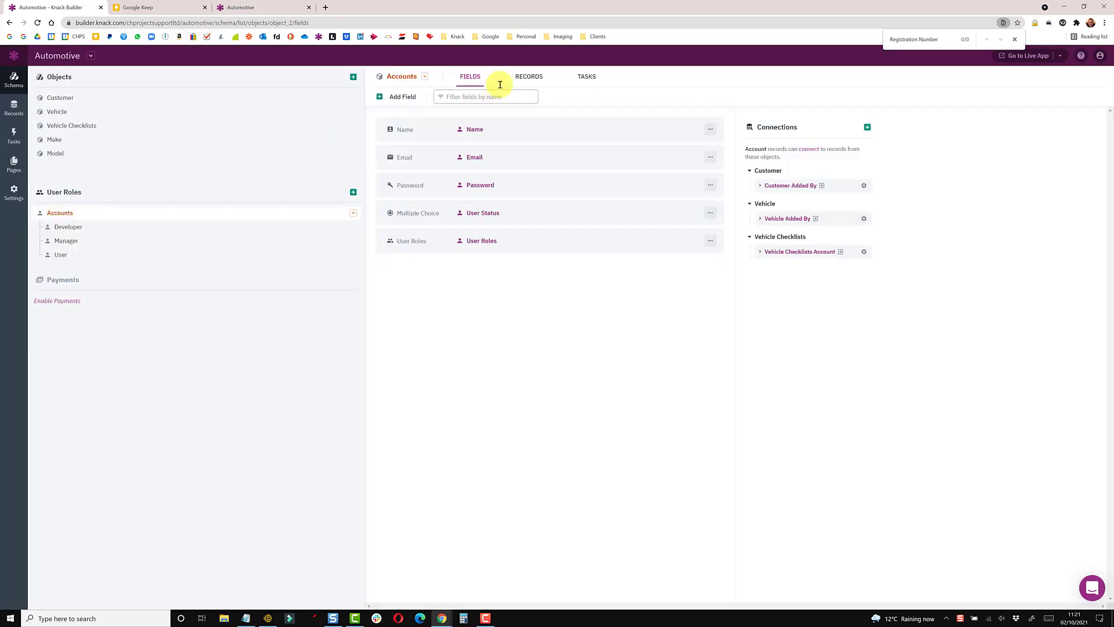
pyautogui.click(527, 78)
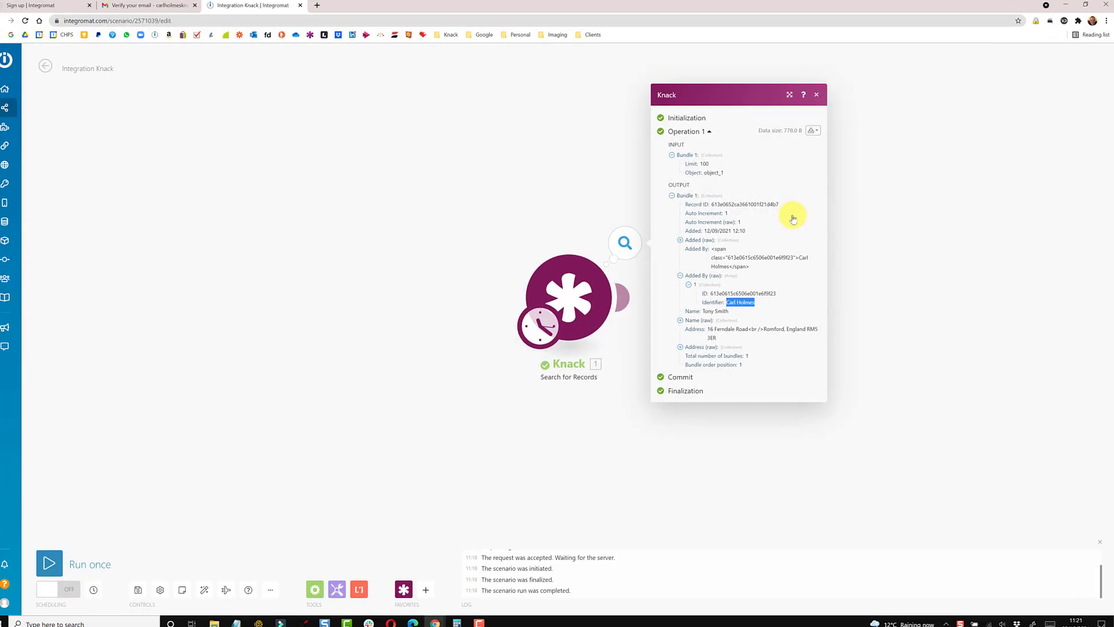
# - Highlight the account ID and customer Name, then expand the Name (raw) and Address (raw) collections
pyautogui.moveTo(776, 293); pyautogui.dragTo(741, 292)
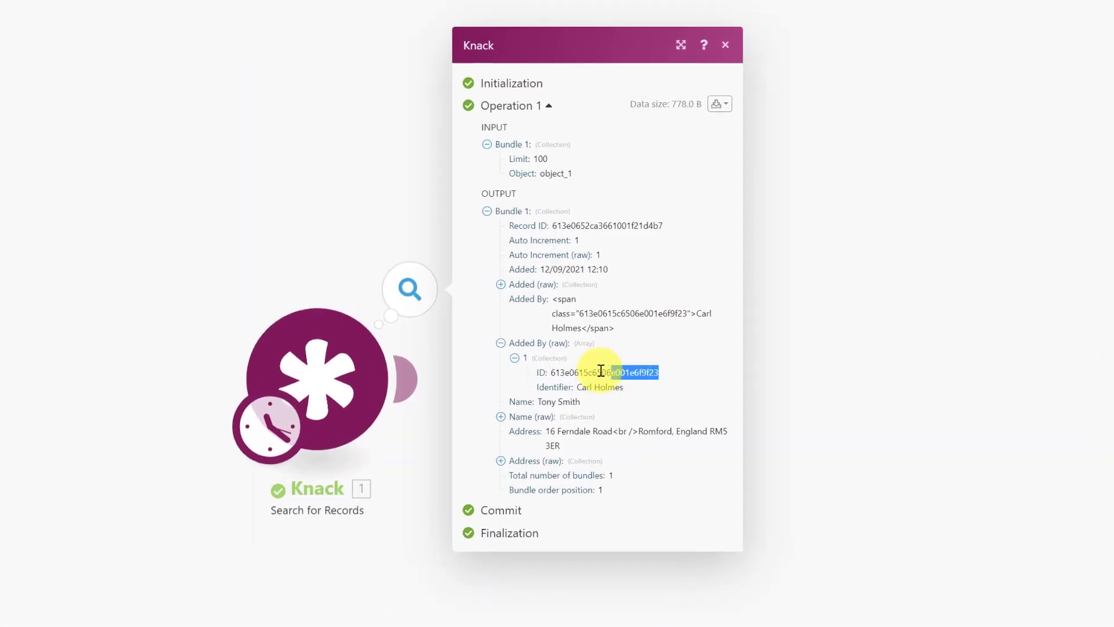
pyautogui.moveTo(600, 370); pyautogui.dragTo(550, 370)
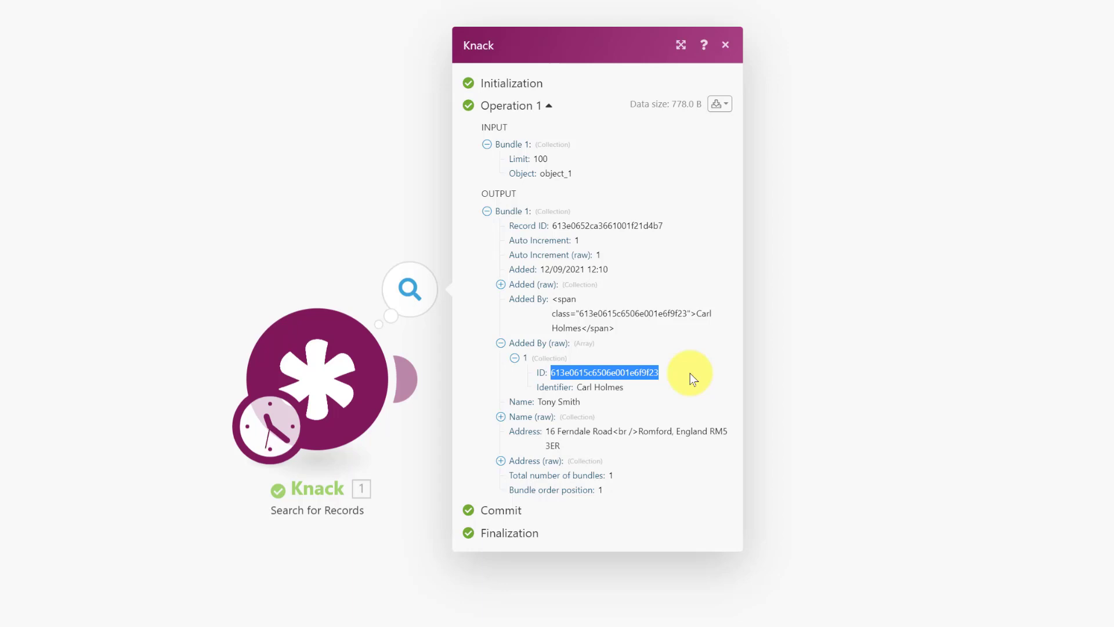
pyautogui.click(584, 402)
pyautogui.moveTo(584, 403); pyautogui.dragTo(538, 403)
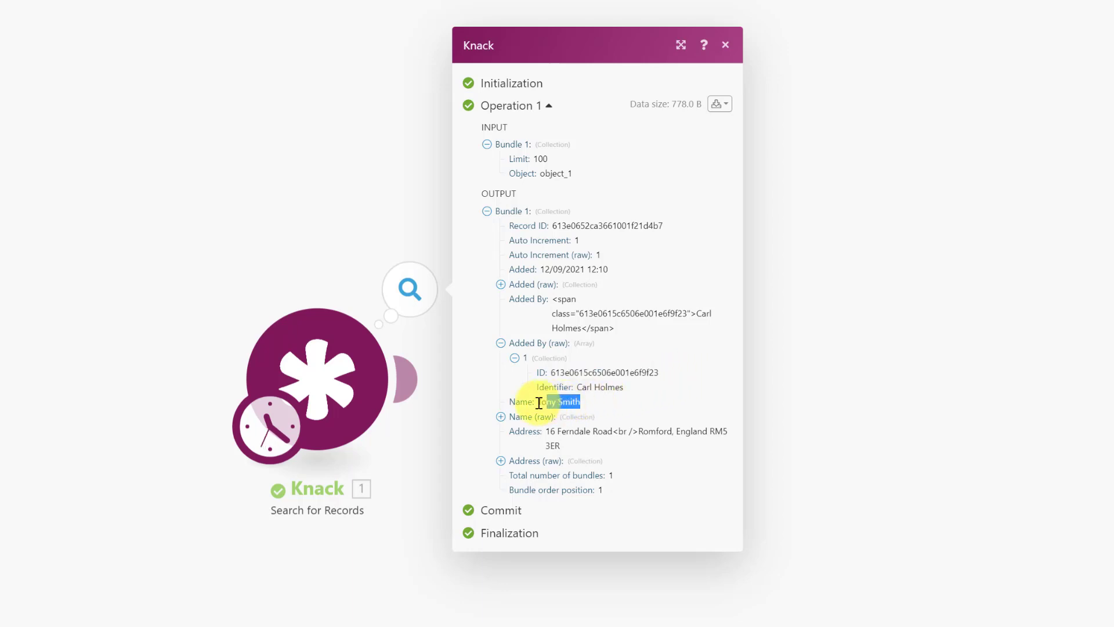
pyautogui.click(501, 417)
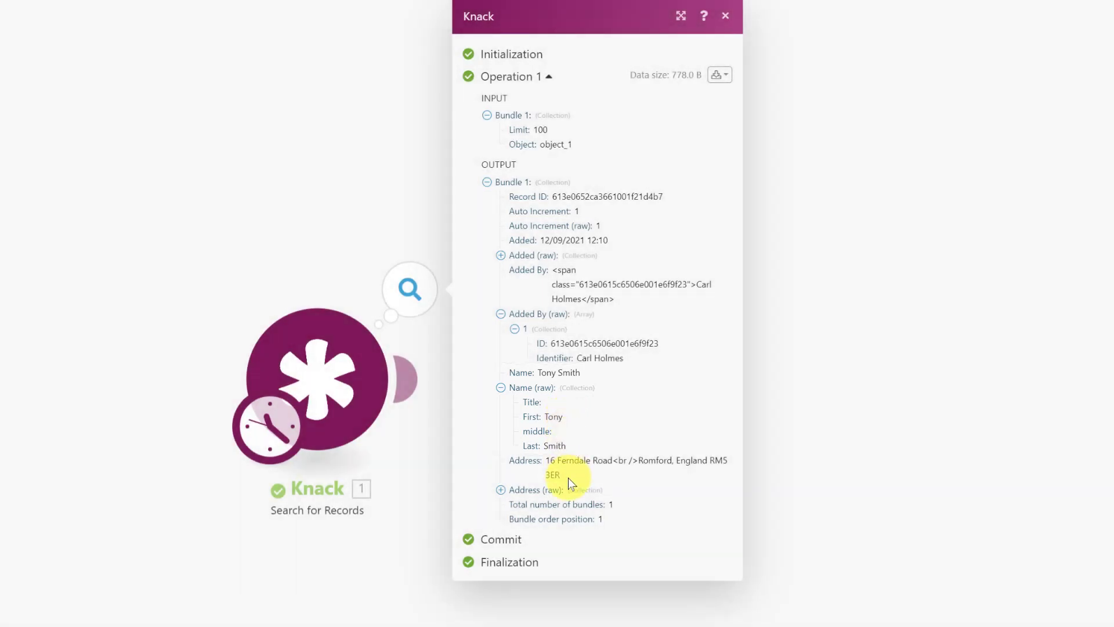
pyautogui.tripleClick(552, 464)
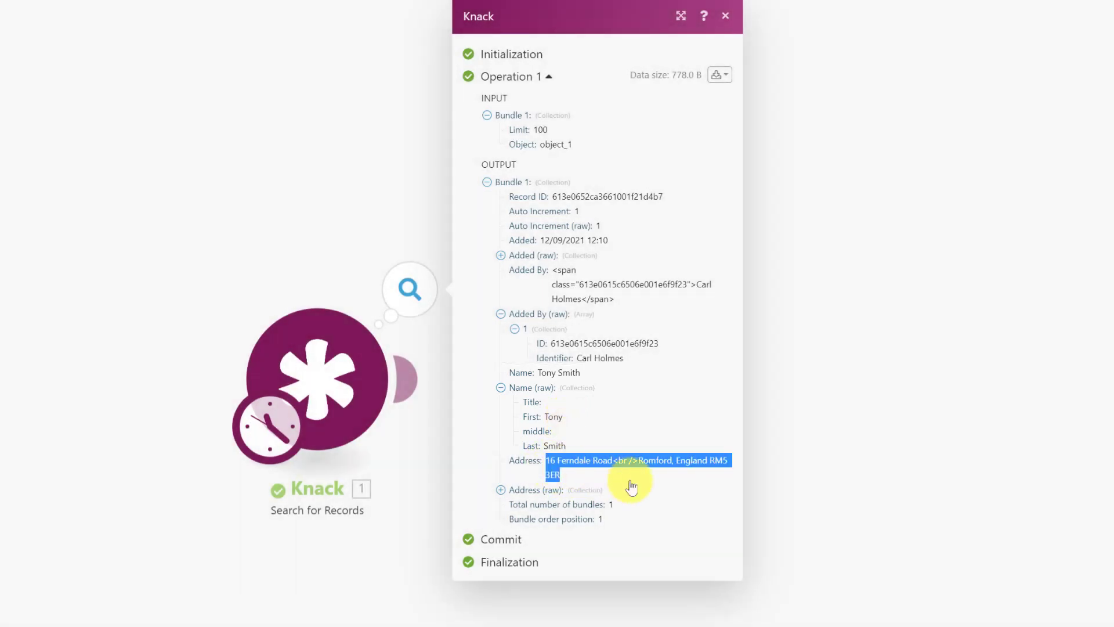
pyautogui.click(501, 490)
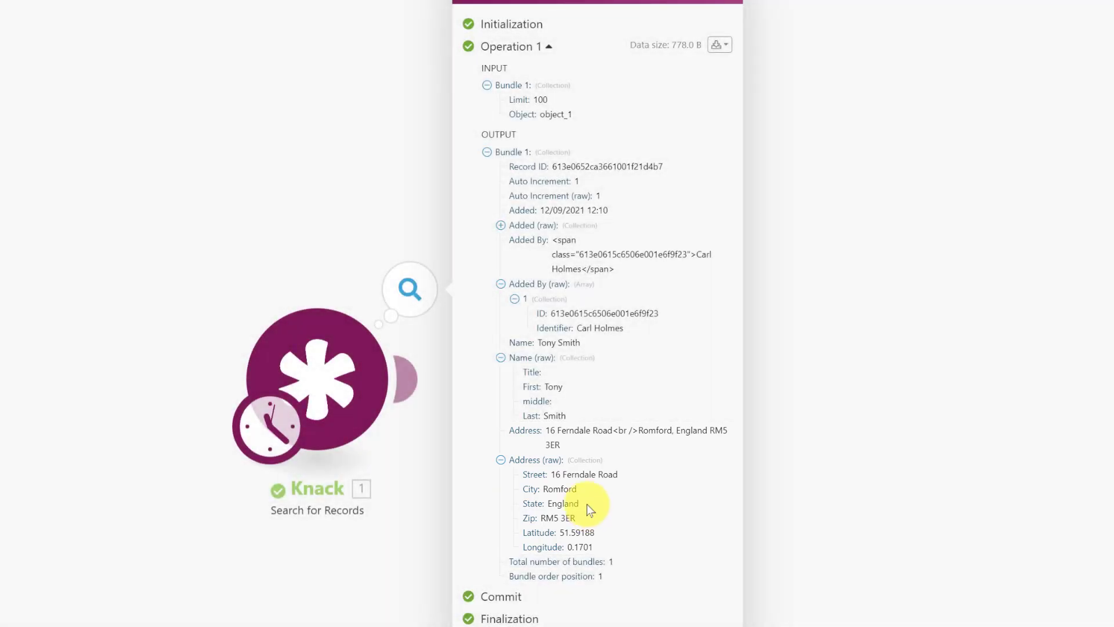
# - Expand Added (raw) in the output, then check the Added field's date and time formats in Knack
pyautogui.click(501, 228)
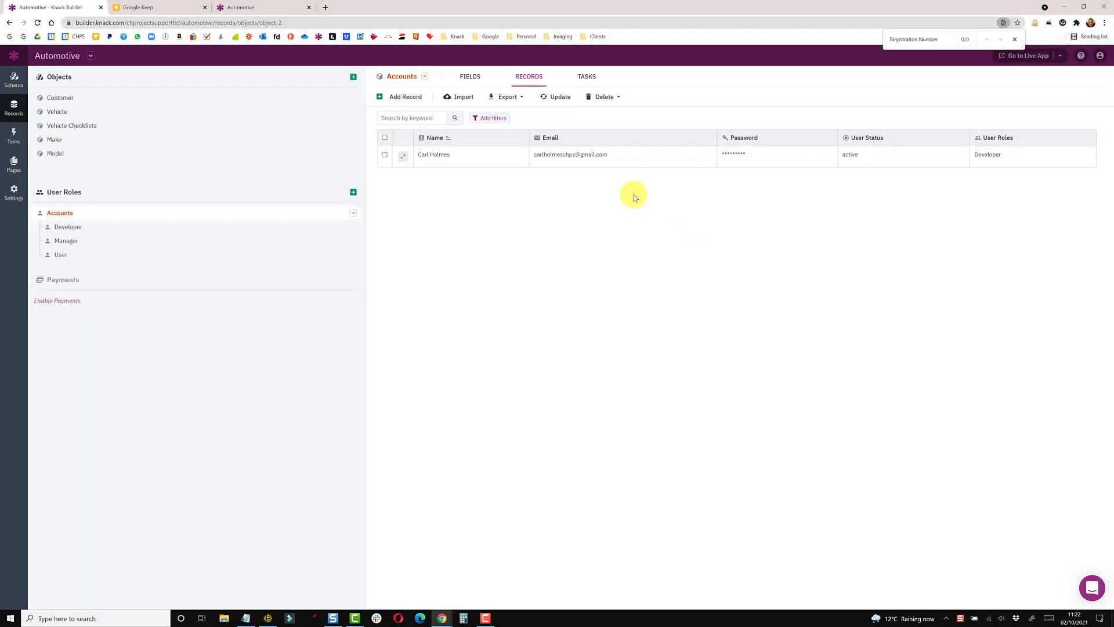
pyautogui.click(52, 98)
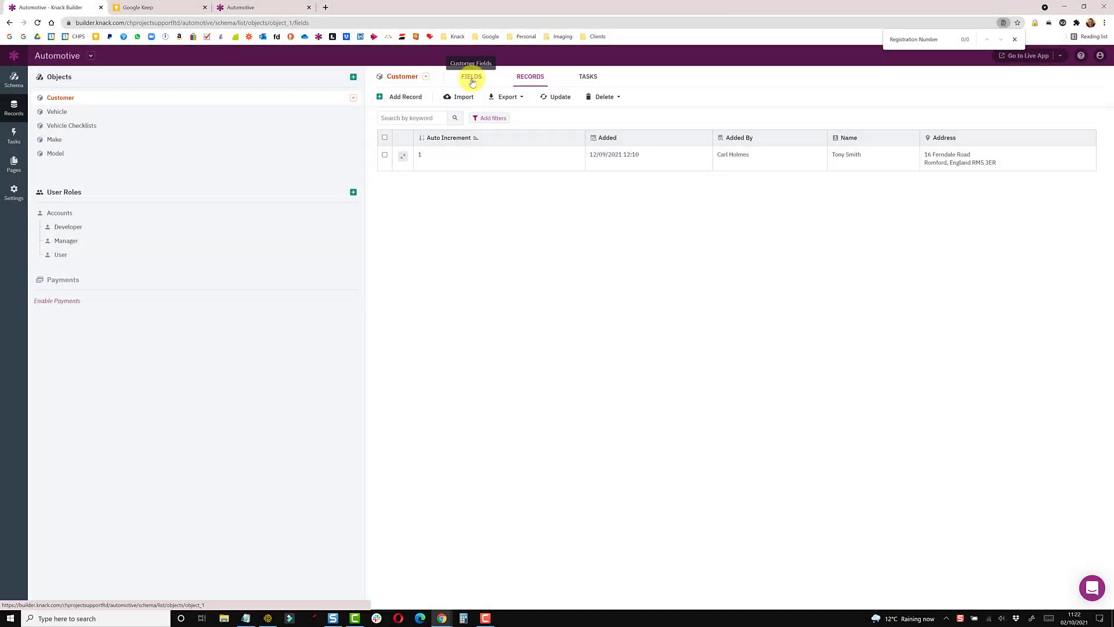
pyautogui.click(470, 78)
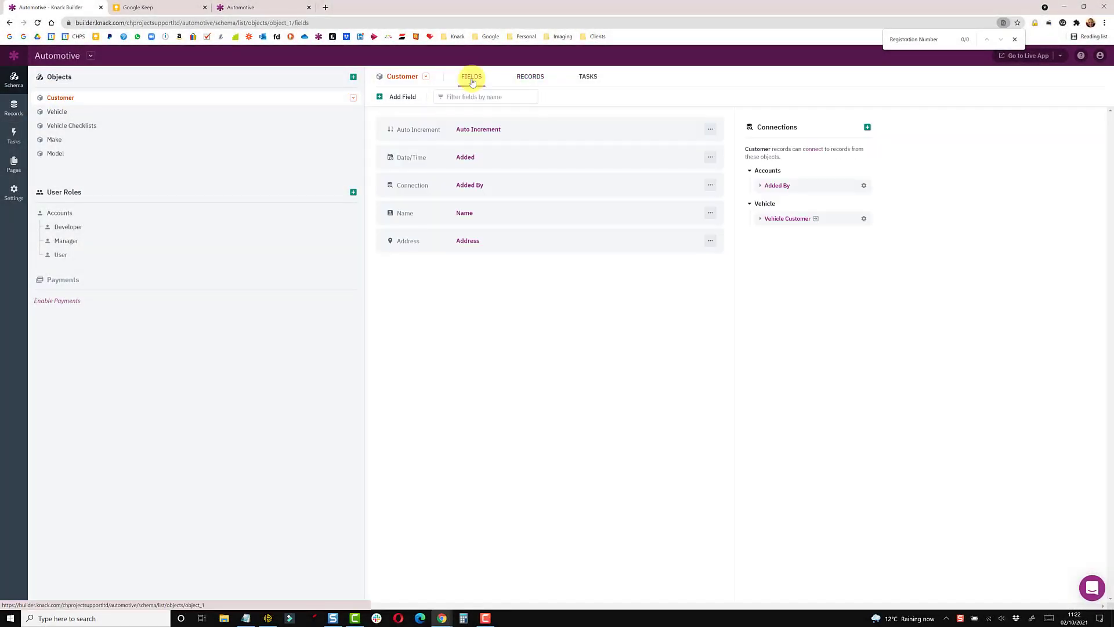
pyautogui.click(464, 158)
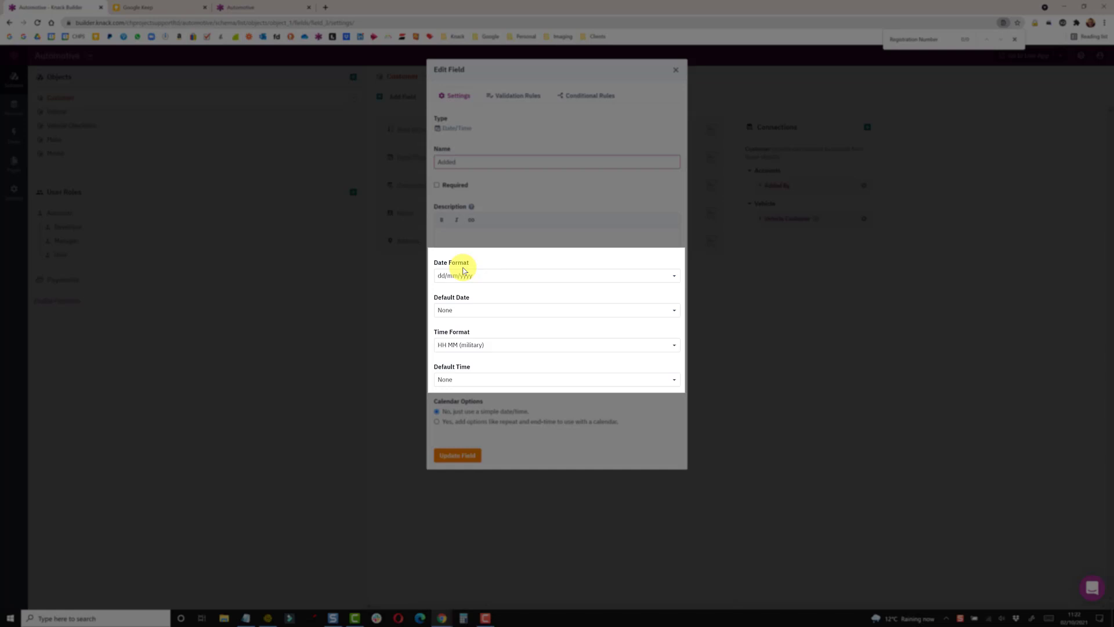
pyautogui.press('Return')
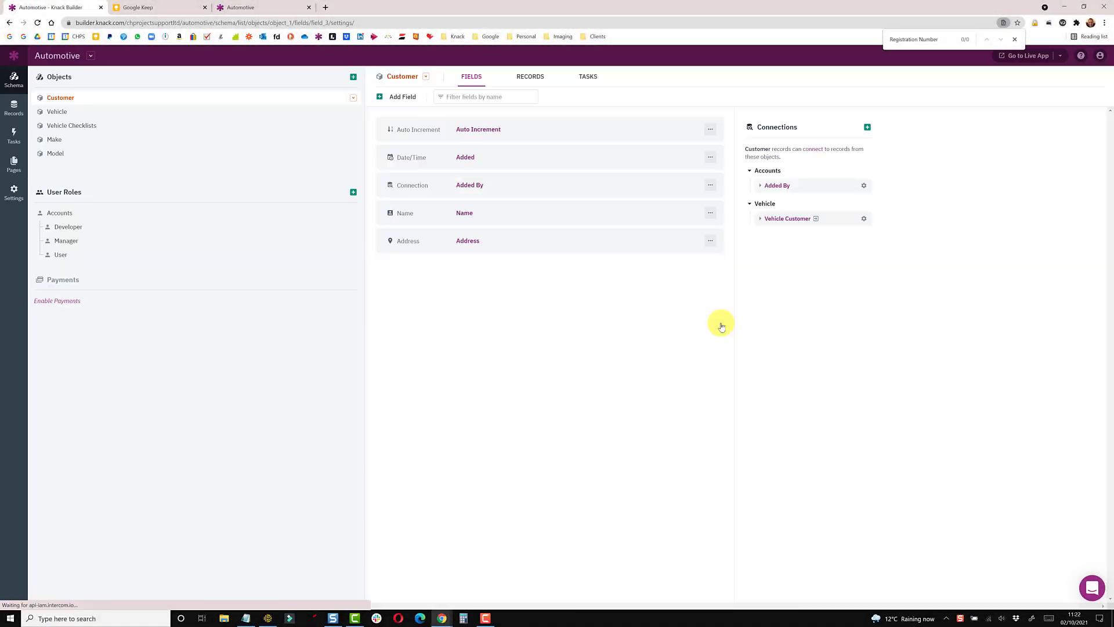
# - Compare the raw Added date 09/12/2021 with the formatted date 12/09/2021
pyautogui.click(530, 77)
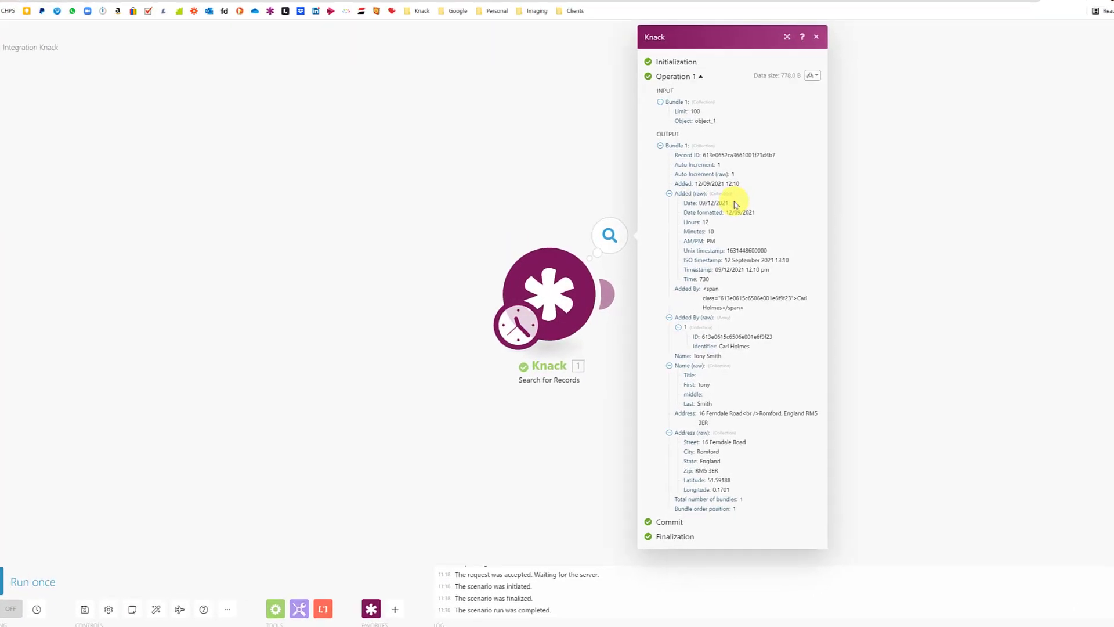
pyautogui.moveTo(738, 211); pyautogui.dragTo(727, 209)
pyautogui.moveTo(645, 134); pyautogui.dragTo(616, 134)
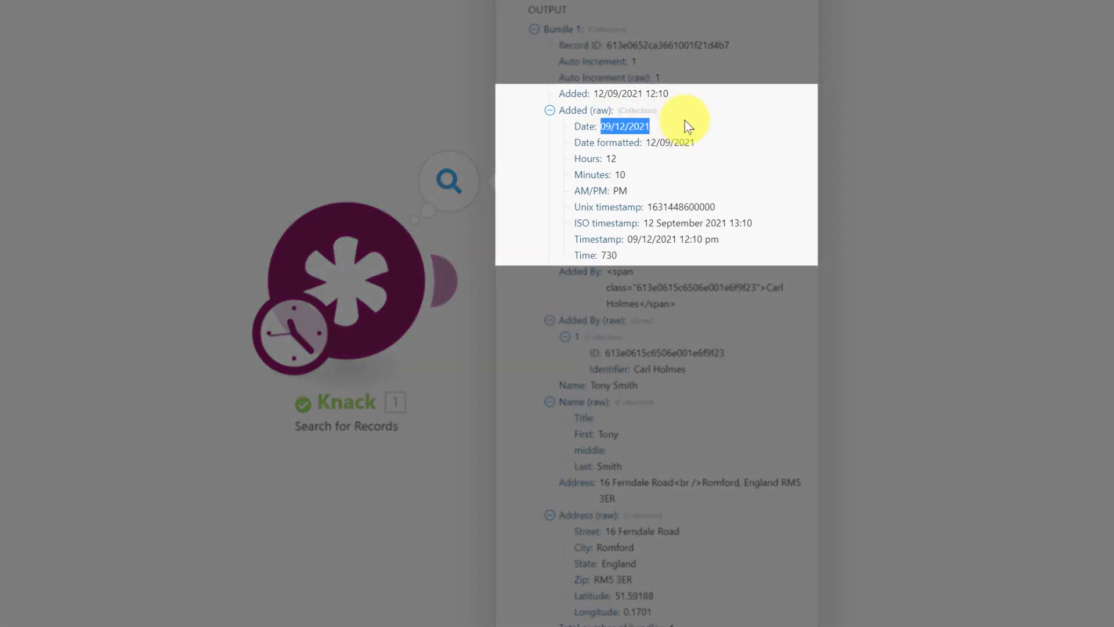
pyautogui.moveTo(701, 142); pyautogui.dragTo(644, 143)
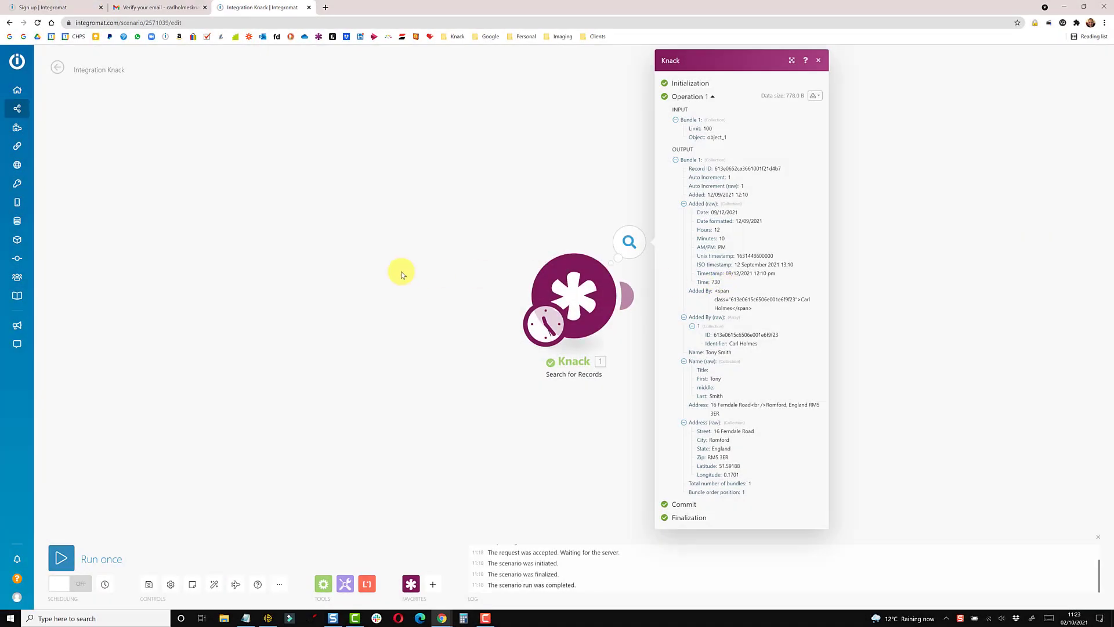
# - Close the Knack output and retitle the scenario 'Search for Records'
pyautogui.click(356, 272)
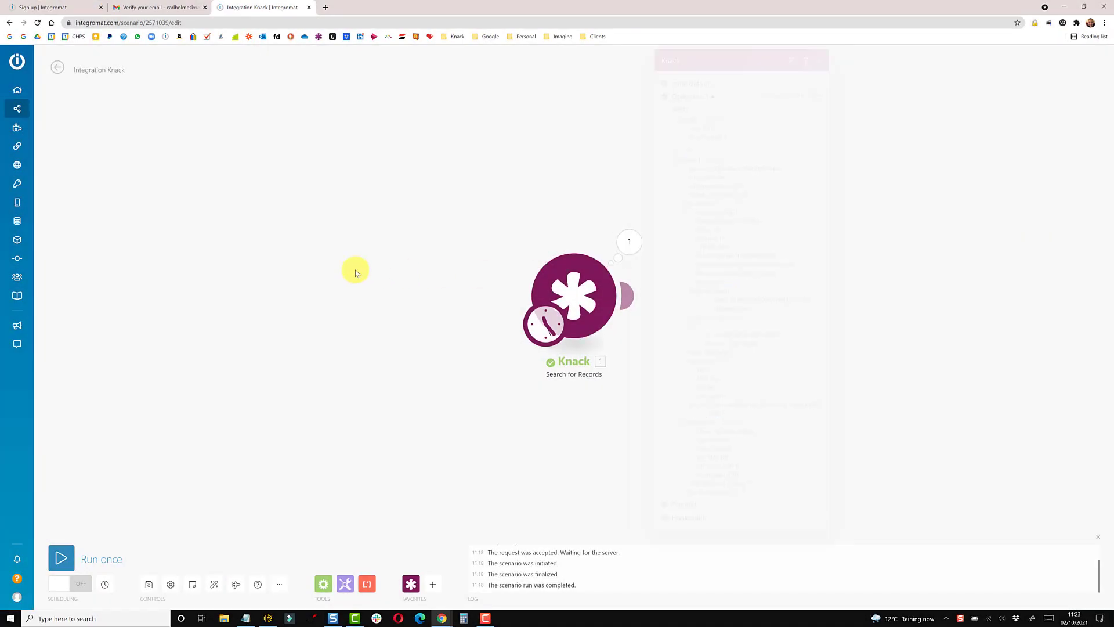
pyautogui.click(102, 69)
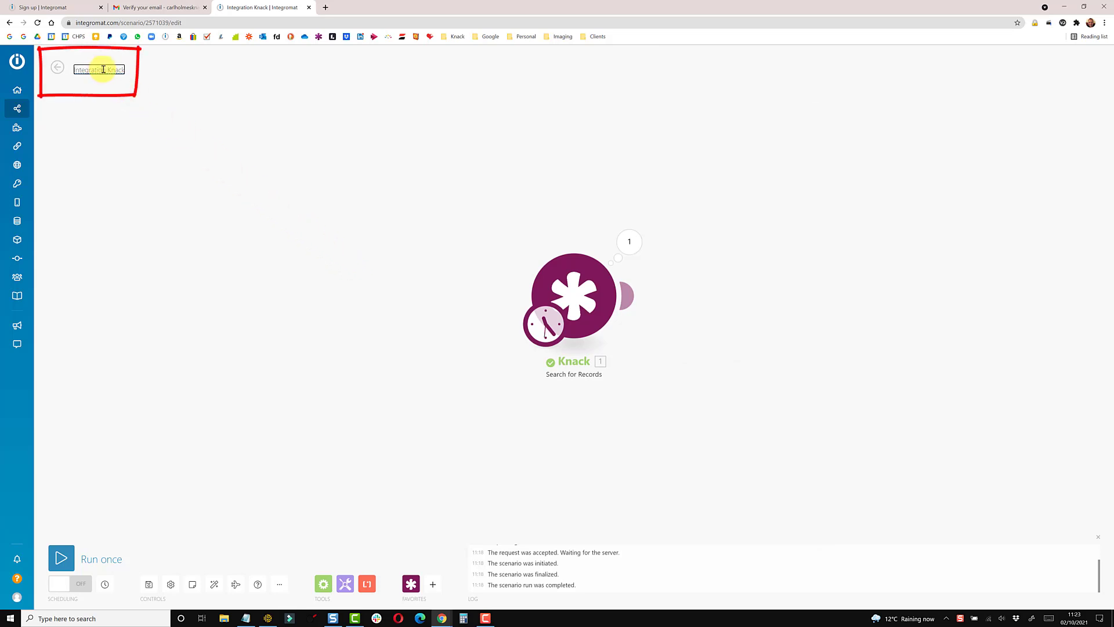
pyautogui.press('BackSpace')
pyautogui.press('BackSpace')
pyautogui.press('BackSpace')
pyautogui.press('BackSpace')
pyautogui.press('BackSpace')
pyautogui.press('BackSpace')
pyautogui.press('BackSpace')
pyautogui.press('BackSpace')
pyautogui.press('BackSpace')
pyautogui.press('BackSpace')
pyautogui.press('BackSpace')
pyautogui.press('BackSpace')
pyautogui.press('BackSpace')
pyautogui.press('BackSpace')
pyautogui.press('BackSpace')
pyautogui.press('BackSpace')
pyautogui.press('BackSpace')
pyautogui.write('Search fo')
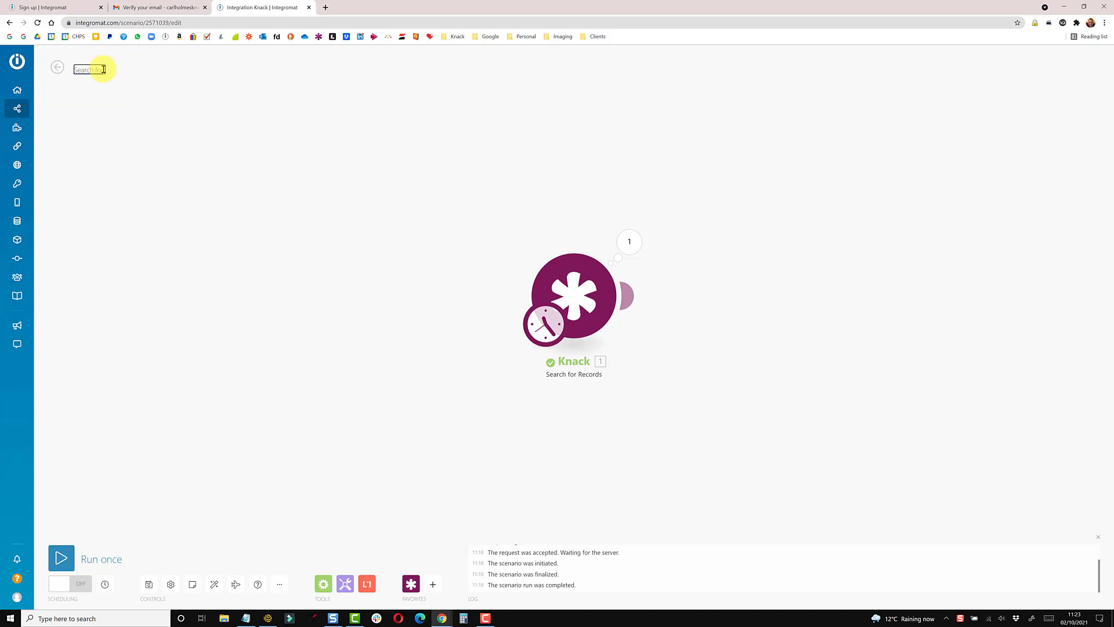
pyautogui.write('r Records')
pyautogui.press('Return')
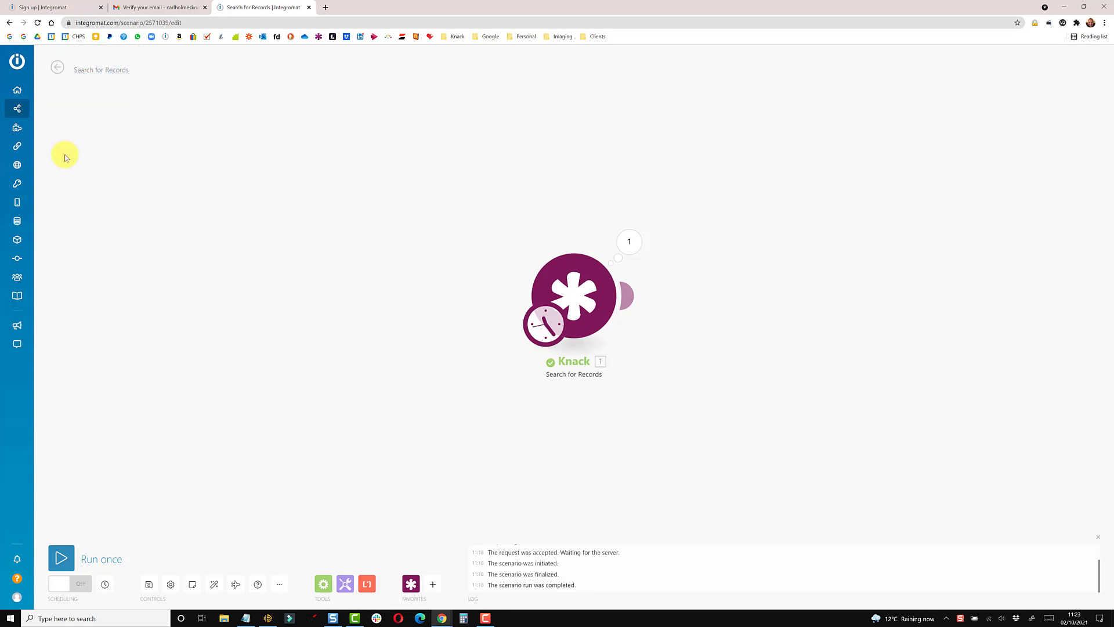
# - Save the renamed scenario, then inspect the Knack output of the 11:18 run in History
pyautogui.click(149, 585)
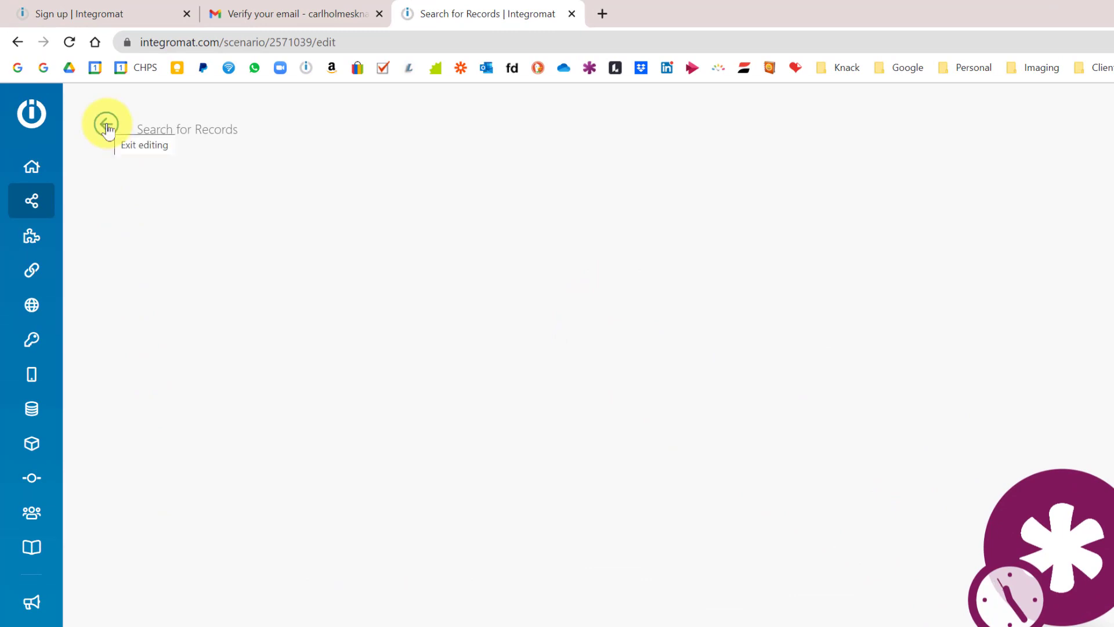
pyautogui.click(107, 125)
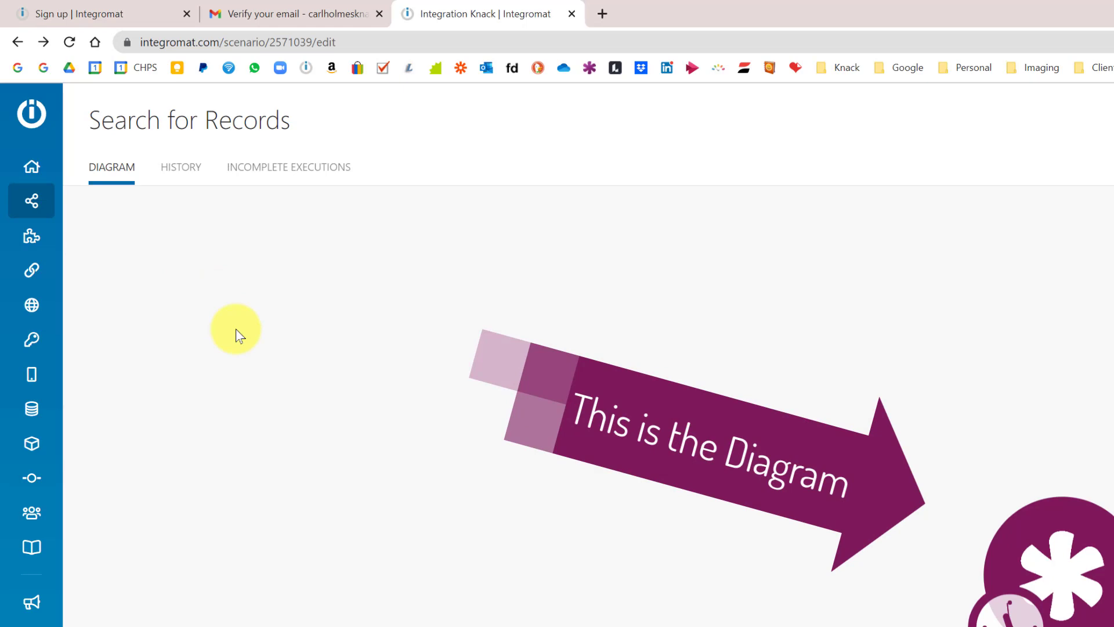
pyautogui.click(174, 174)
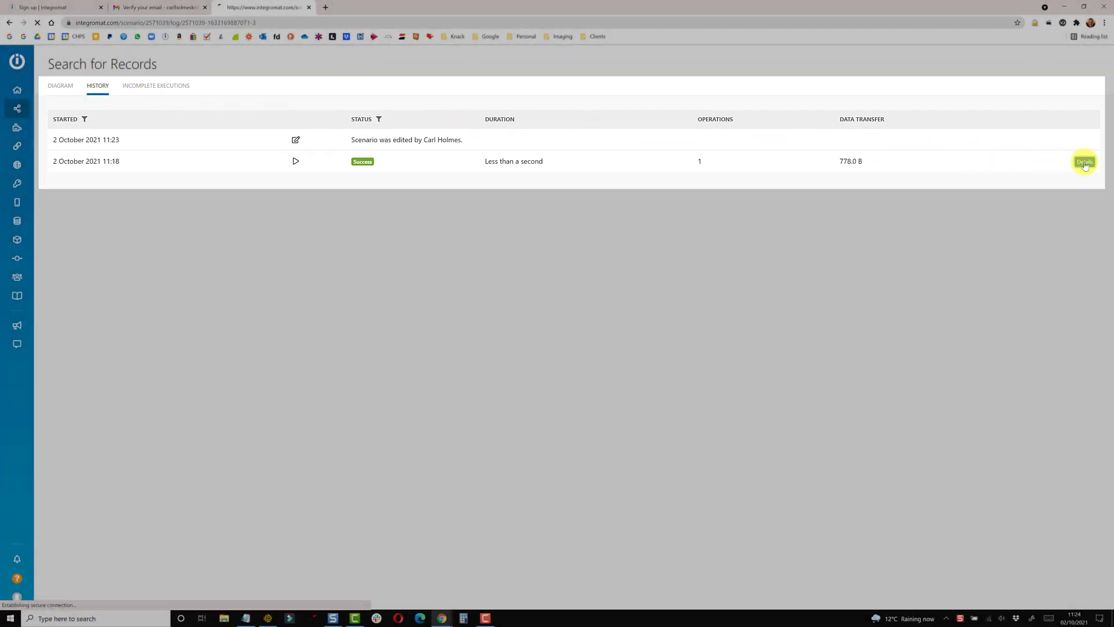
pyautogui.click(1084, 163)
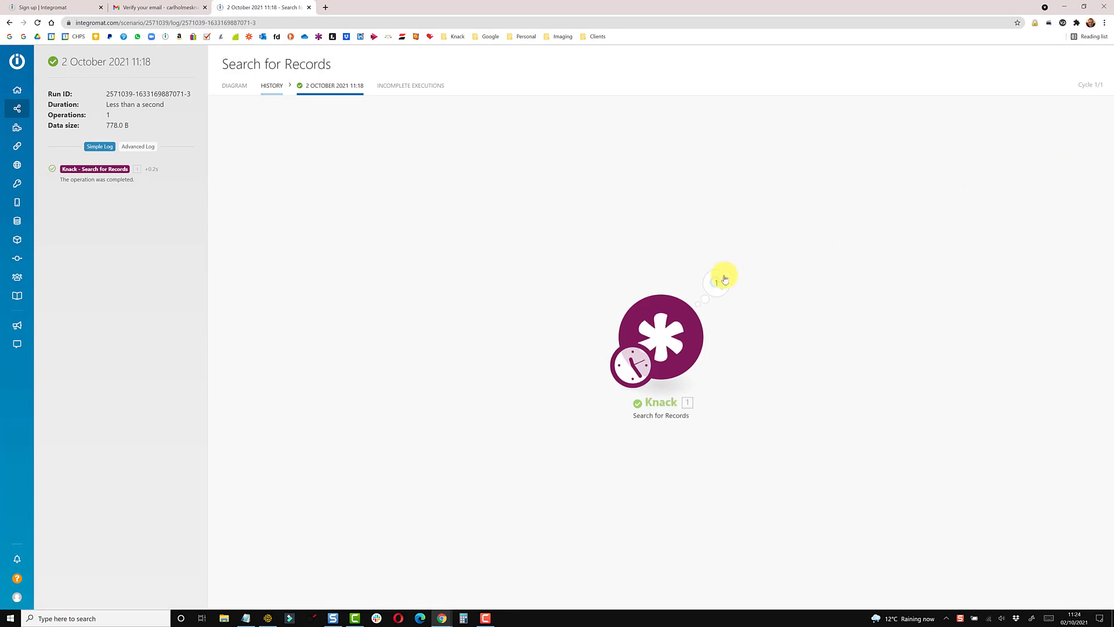
pyautogui.click(718, 281)
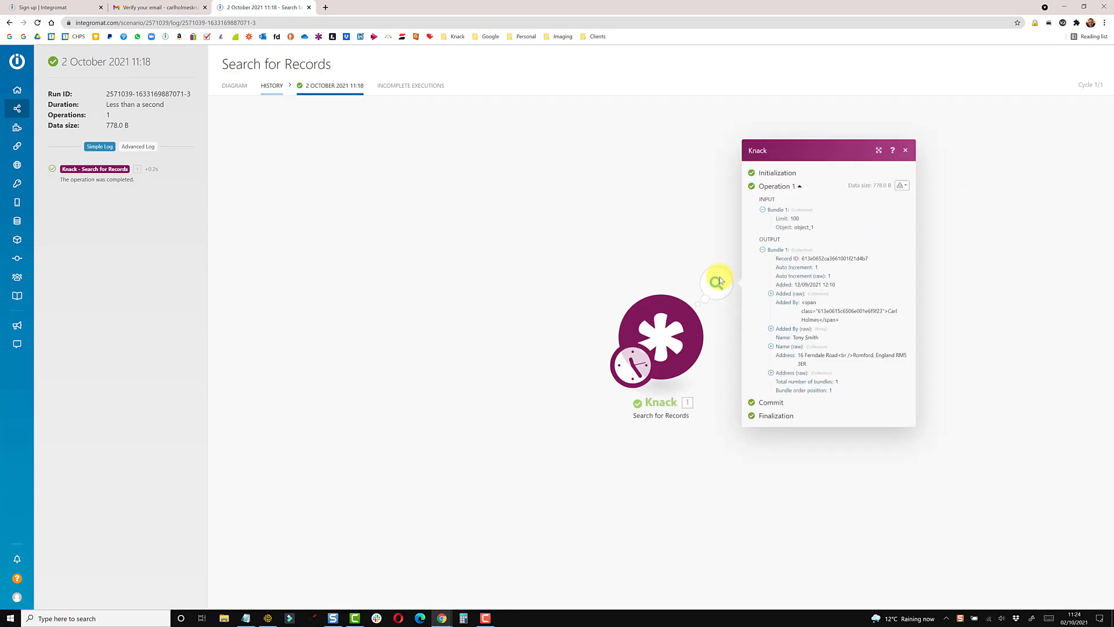
pyautogui.click(378, 182)
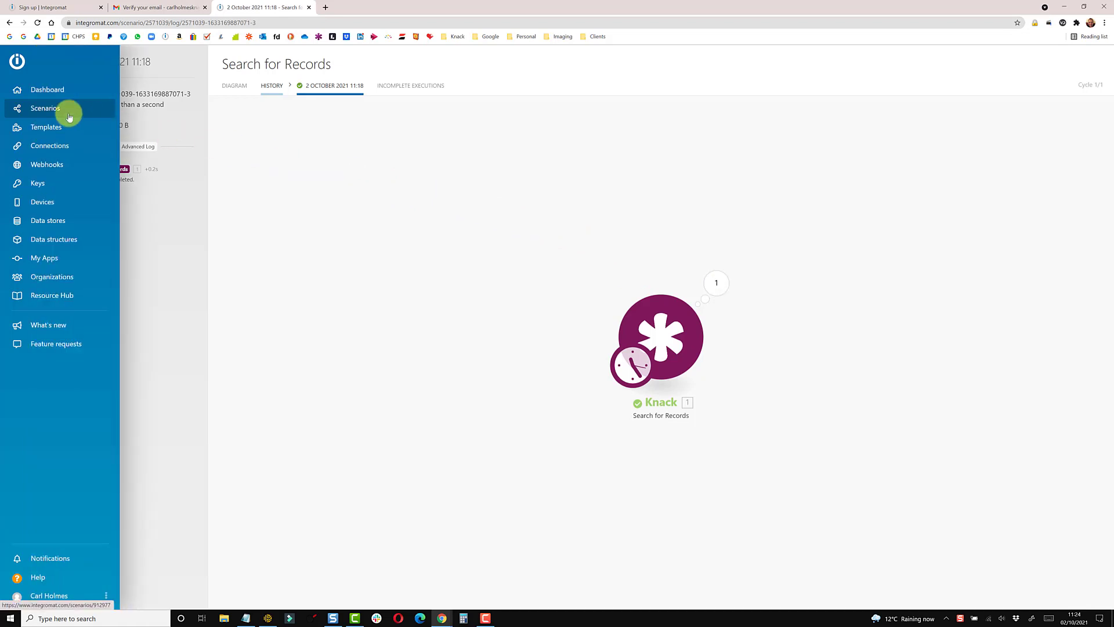
# - Open Search for Records, verify it has no incomplete executions, and return to All scenarios
pyautogui.click(42, 110)
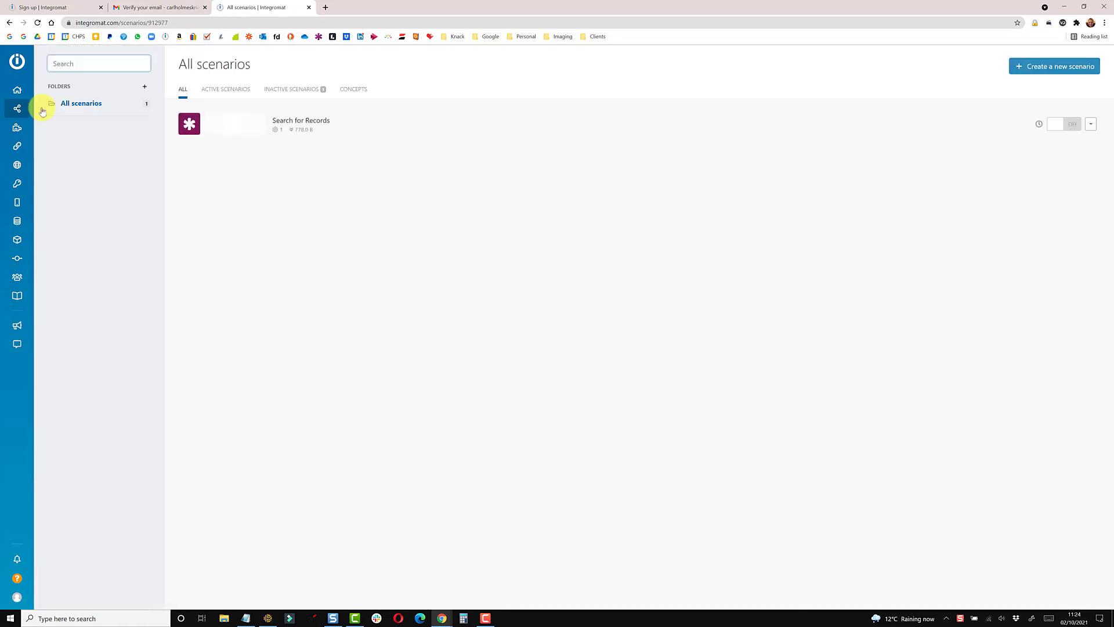
pyautogui.click(322, 122)
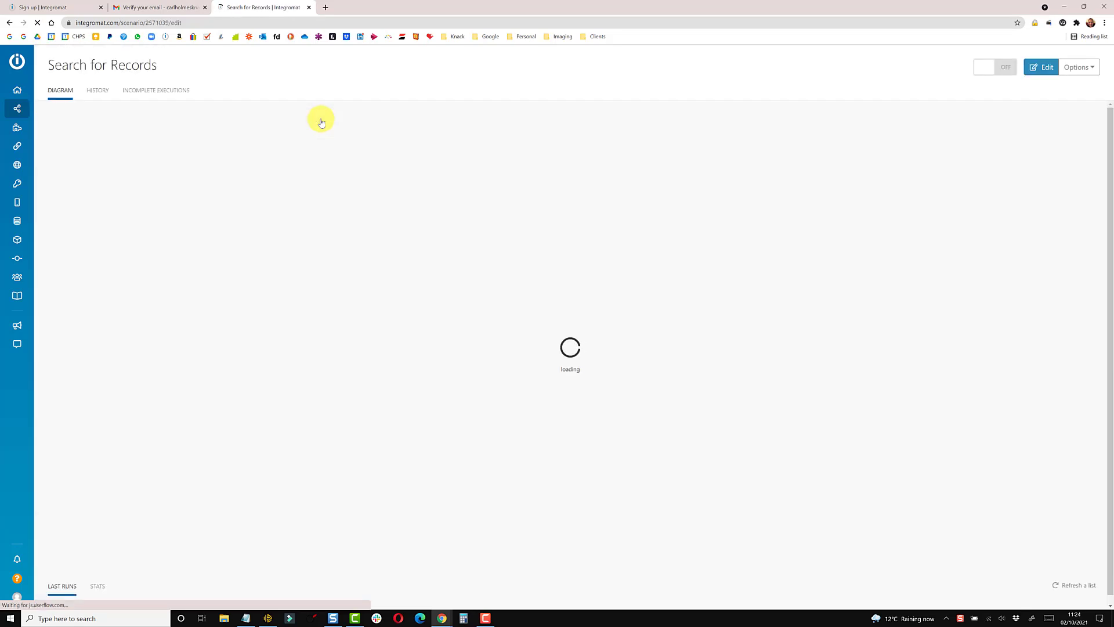
pyautogui.click(139, 93)
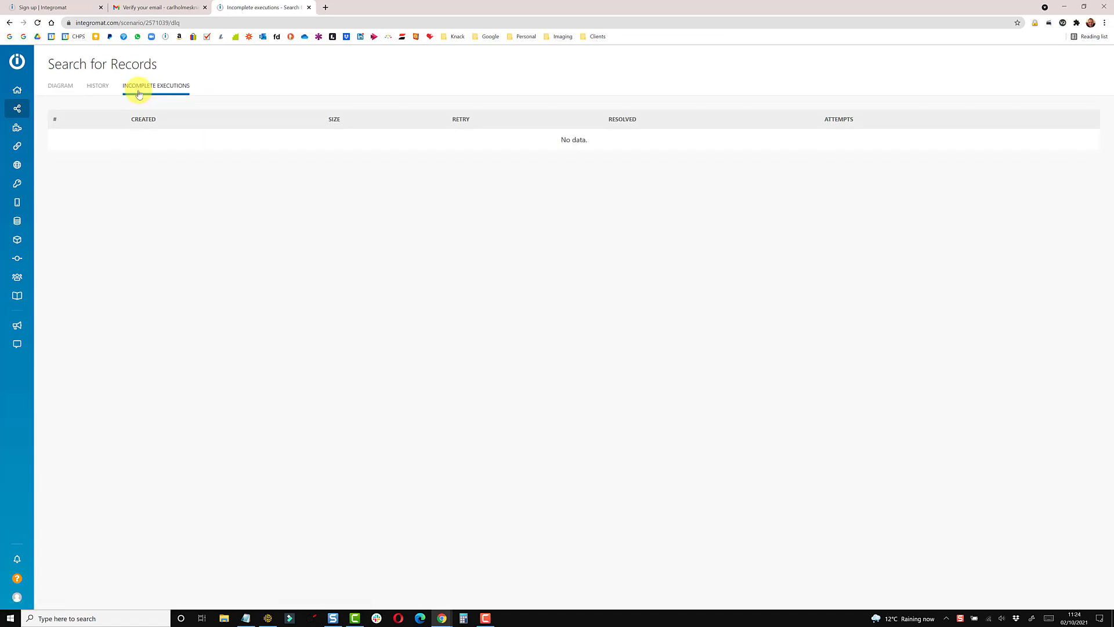
pyautogui.click(20, 108)
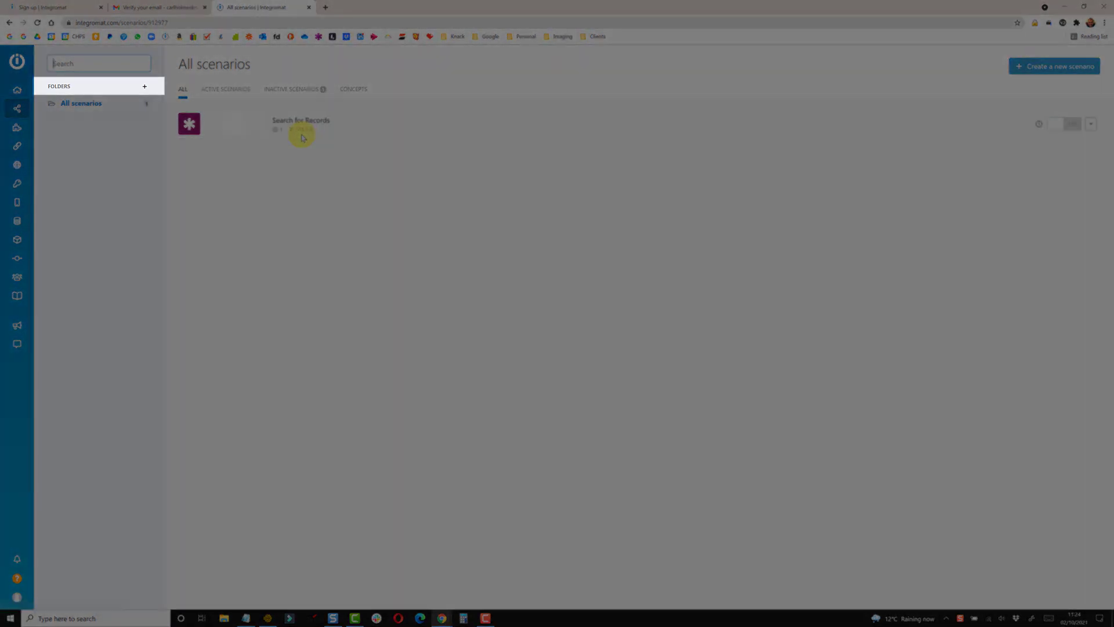
# - Create a new scenario folder named 'Work'
pyautogui.click(145, 87)
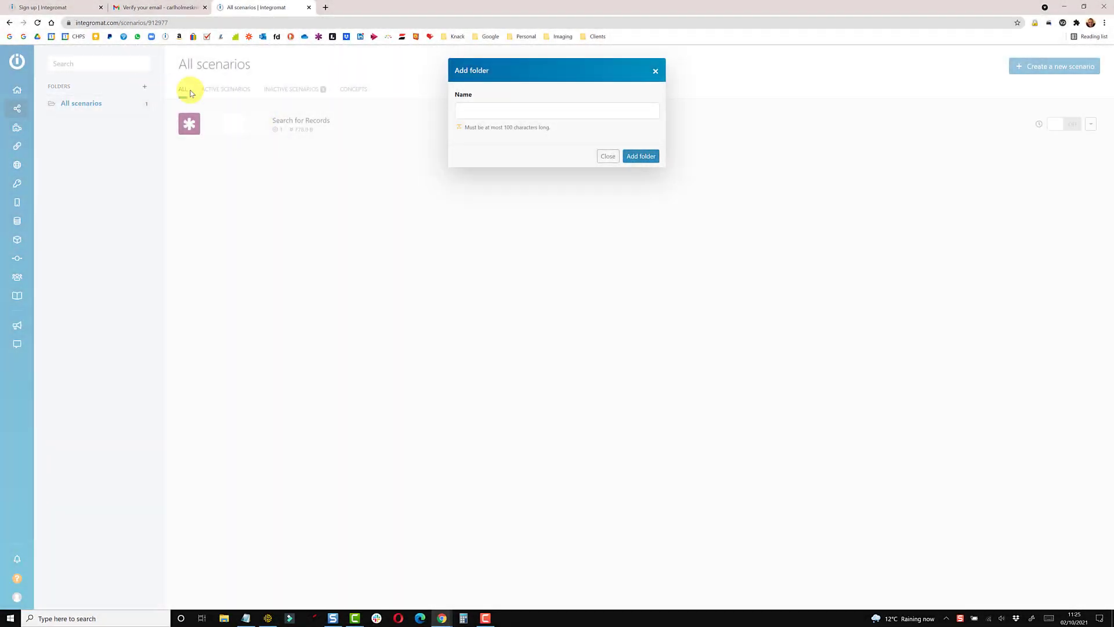
pyautogui.click(470, 113)
pyautogui.write('Work')
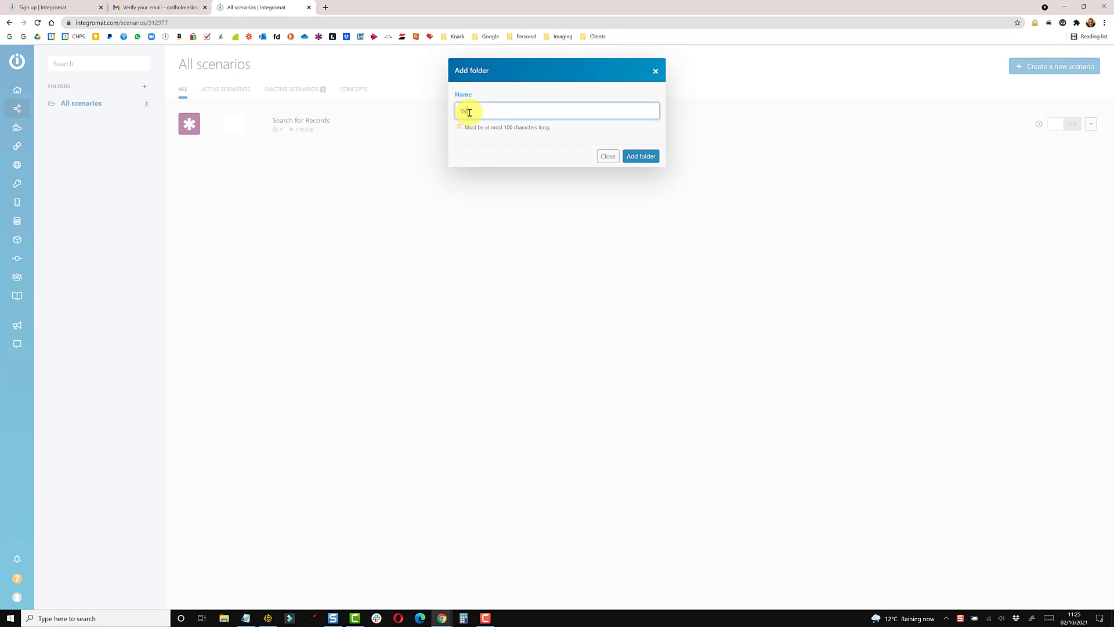
pyautogui.click(651, 156)
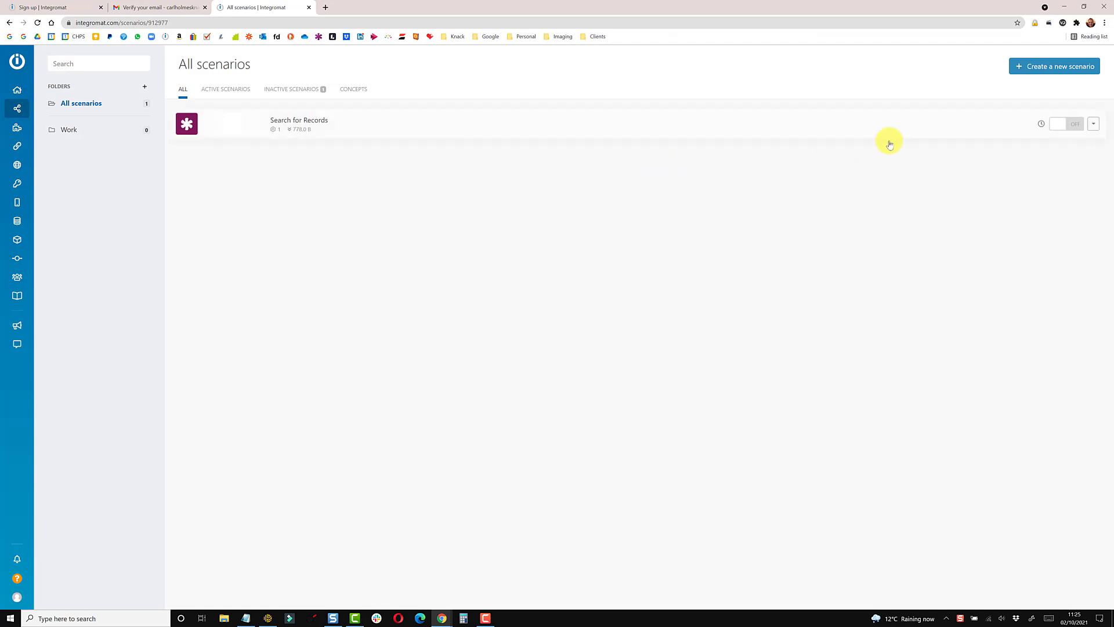
# - Move the Search for Records scenario into the Work folder and open that folder
pyautogui.click(1095, 125)
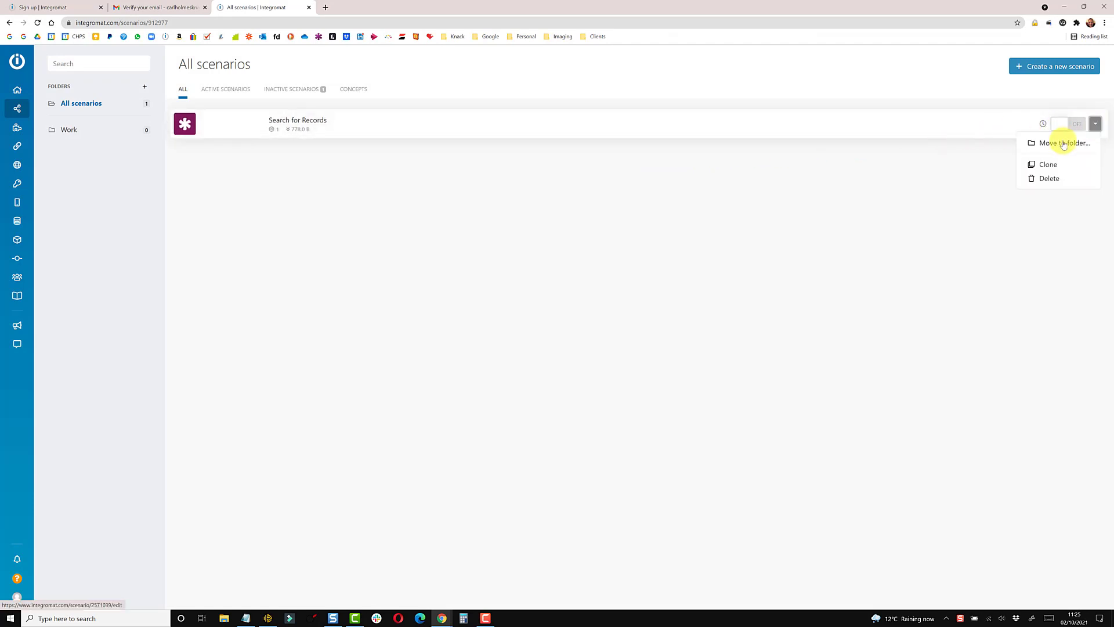
pyautogui.click(1063, 143)
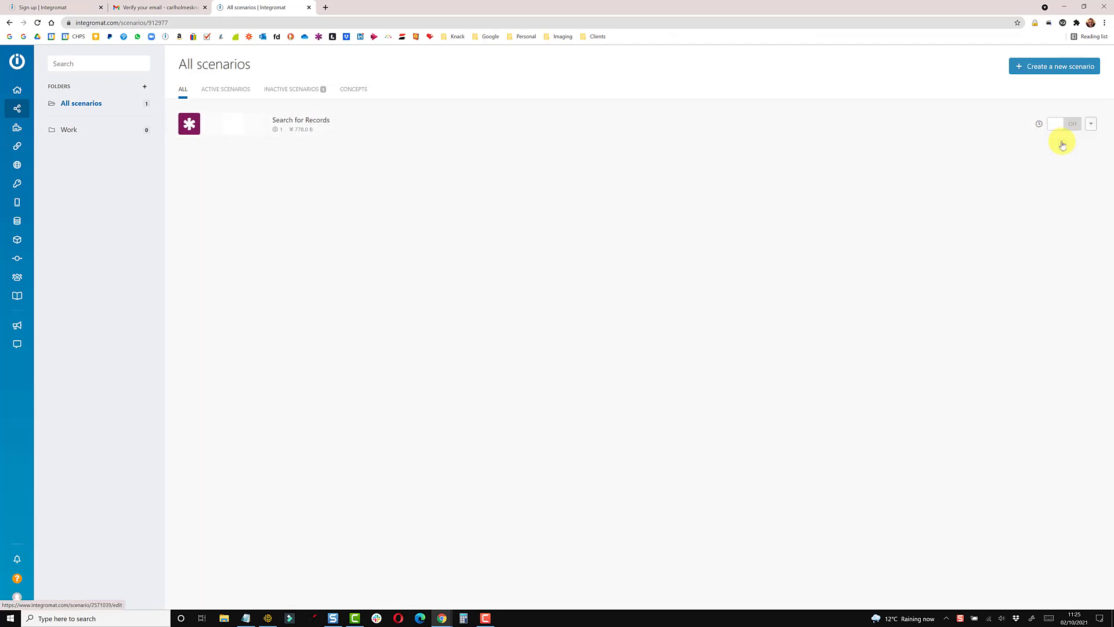
pyautogui.click(520, 111)
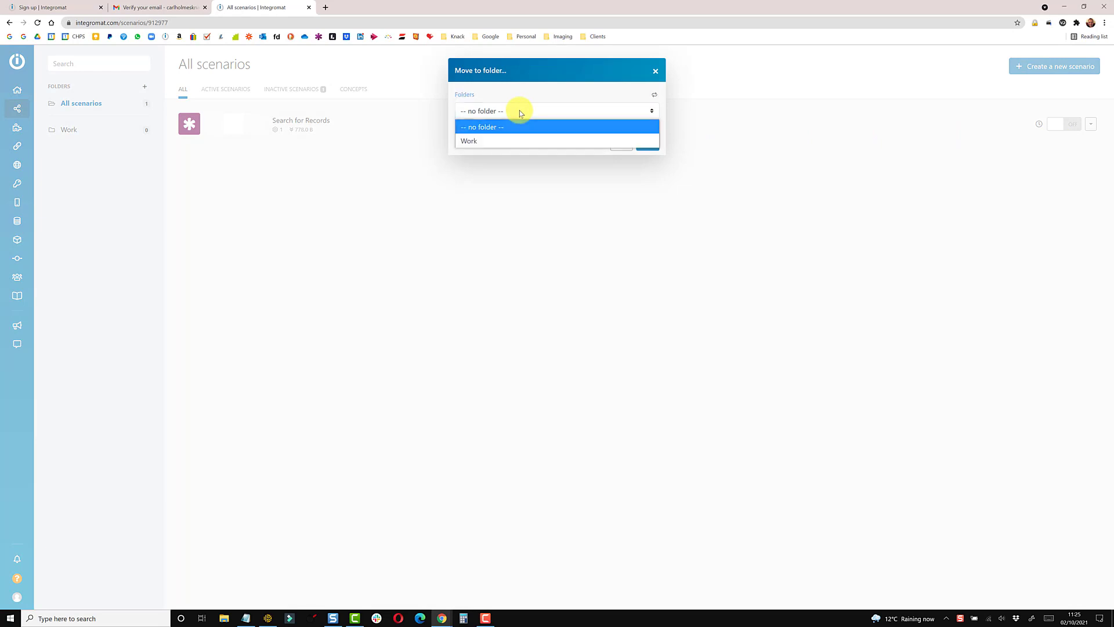
pyautogui.click(501, 141)
pyautogui.click(647, 143)
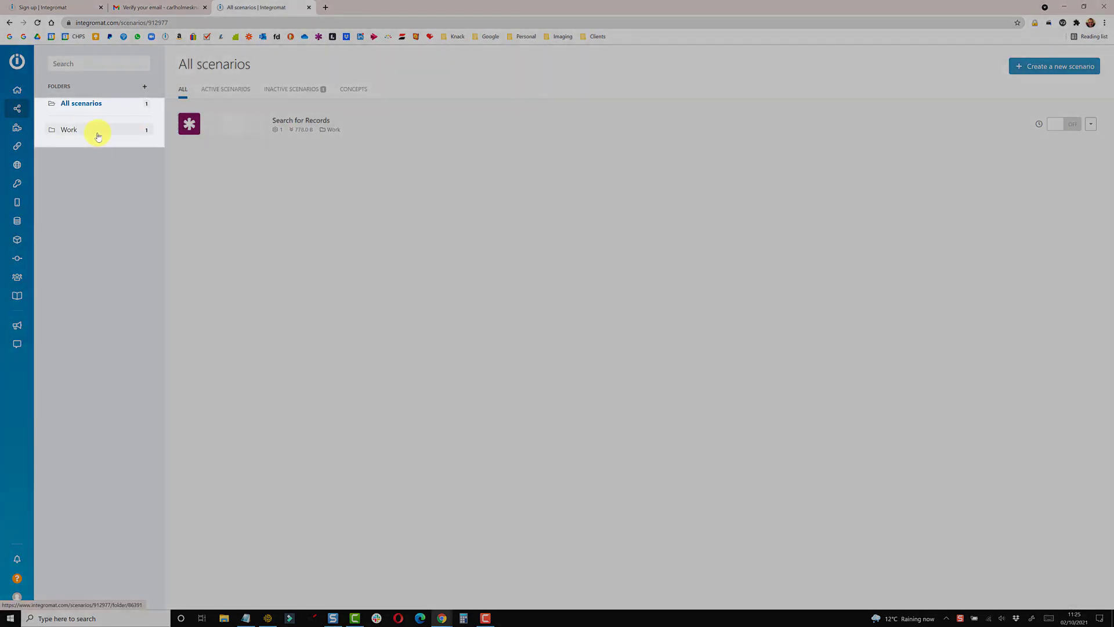
pyautogui.click(97, 134)
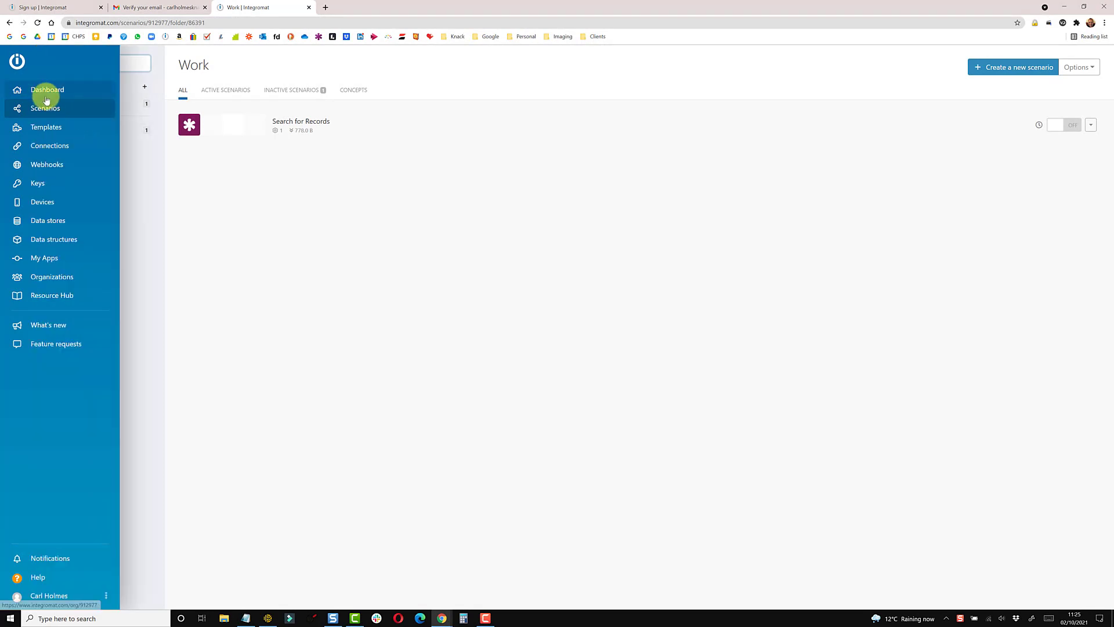
# - Return to the My Lab dashboard to view the FREE plan's operations and data transfer charts
pyautogui.click(42, 93)
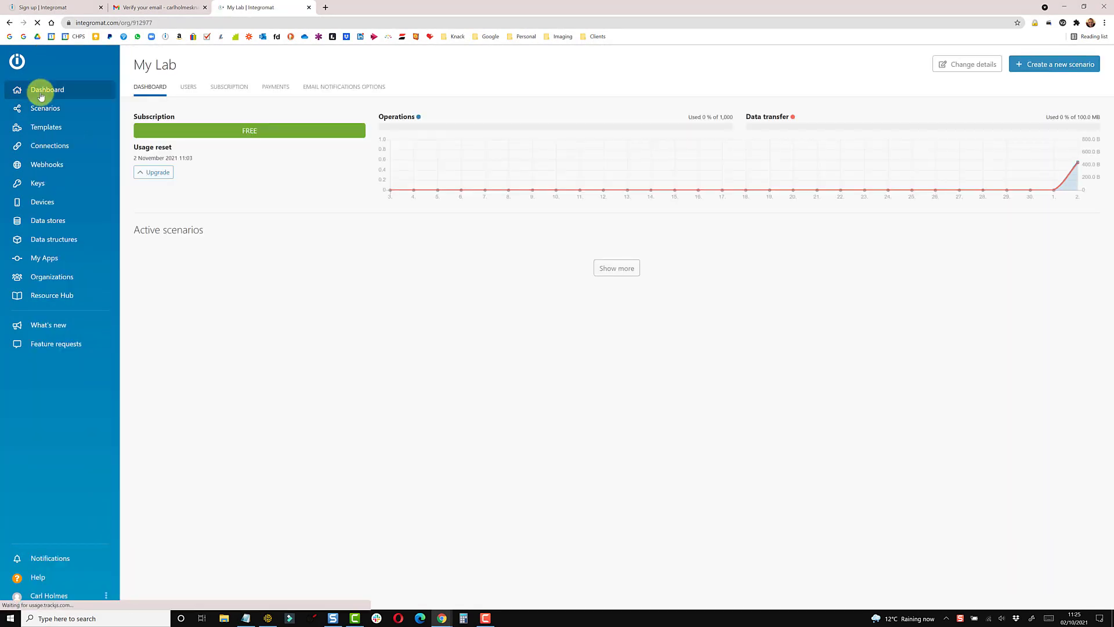